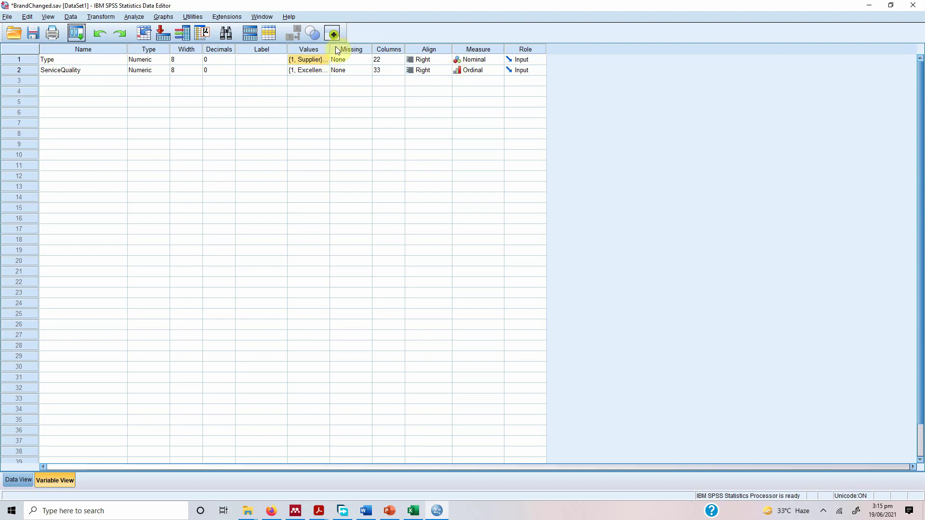
# Widen the Values column and check Type's labels: 1 = Supplier, 2 = Customer
pyautogui.moveTo(330, 49); pyautogui.dragTo(384, 48)
pyautogui.click(314, 60)
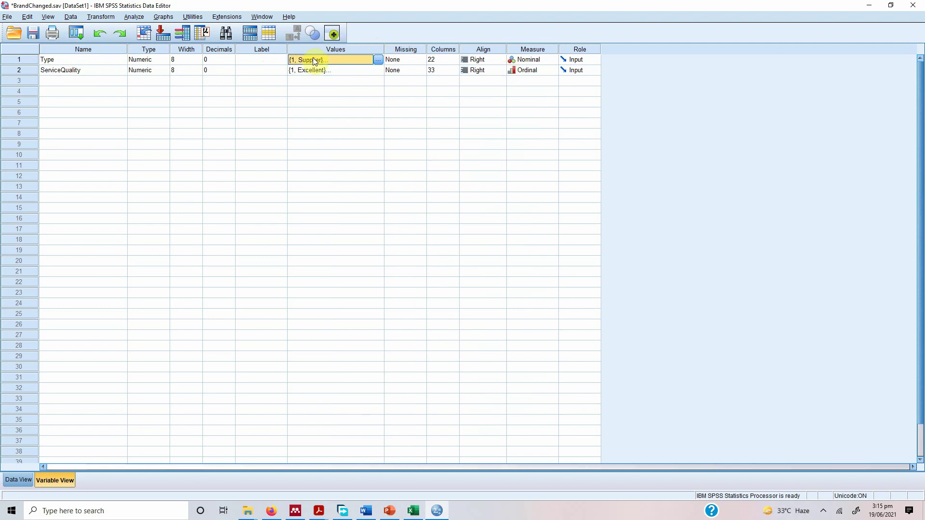
pyautogui.click(379, 60)
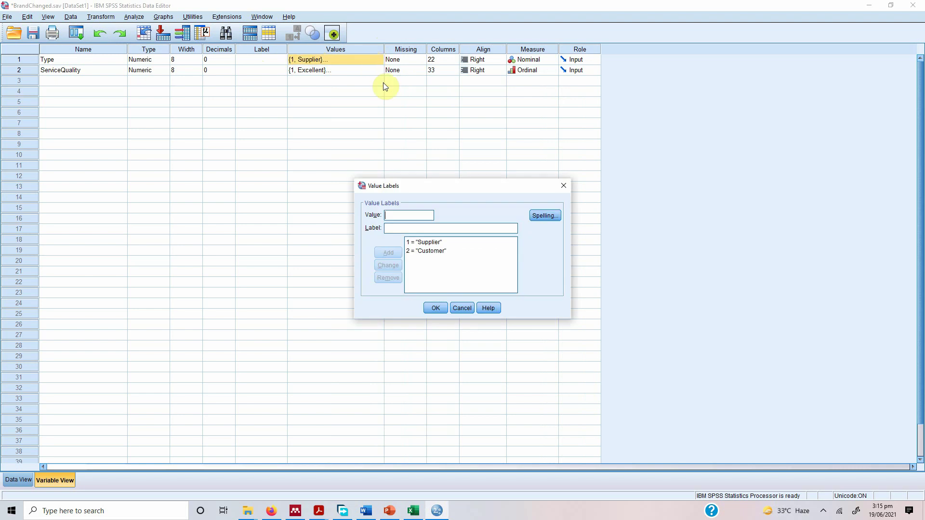
pyautogui.click(441, 242)
pyautogui.click(440, 251)
pyautogui.click(436, 308)
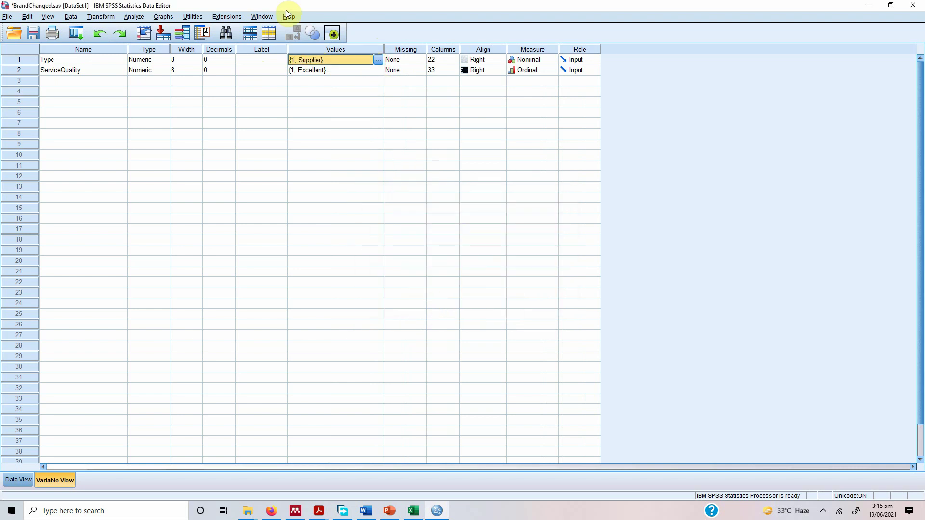
# Check the ServiceQuality value labels and select the ServiceQuality variable row
pyautogui.click(339, 70)
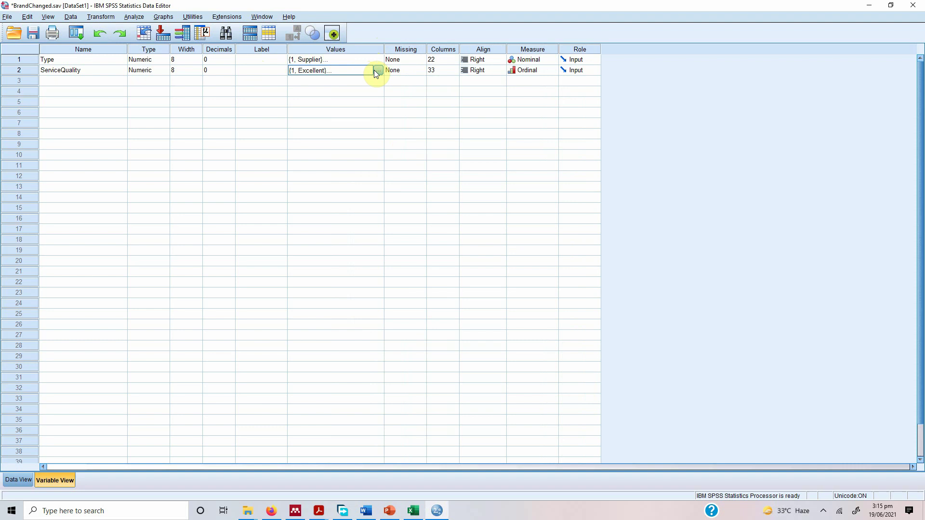
pyautogui.click(378, 71)
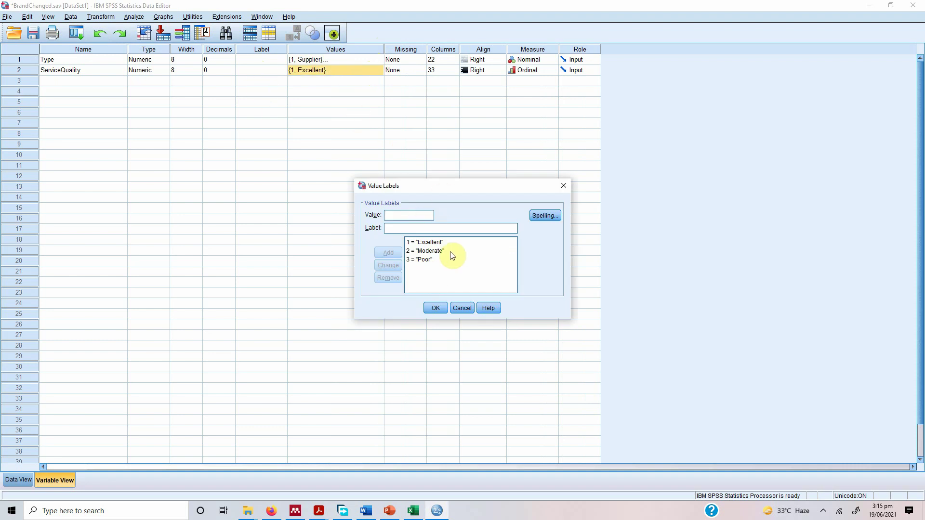
pyautogui.click(439, 311)
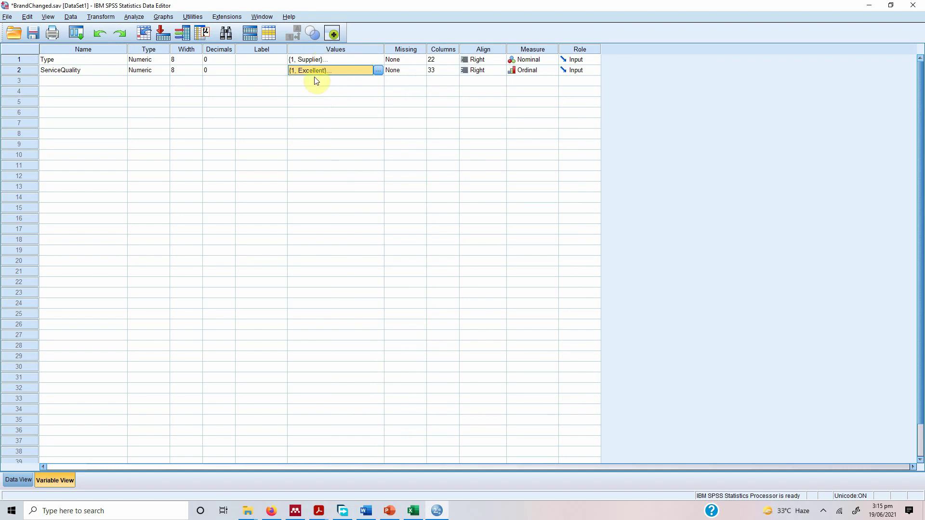
pyautogui.click(22, 70)
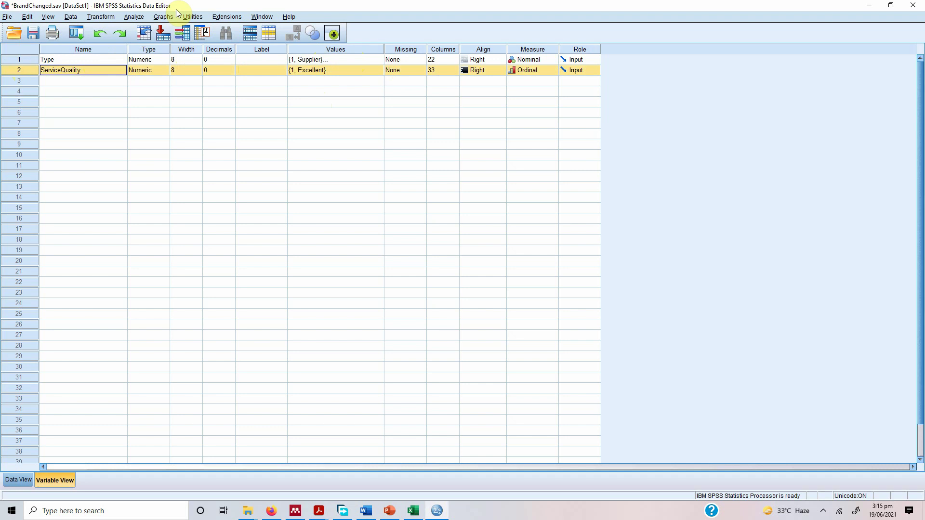
# Start a 2 Independent Samples nonparametric test with ServiceQuality as the test variable
pyautogui.click(133, 18)
pyautogui.moveTo(186, 191)
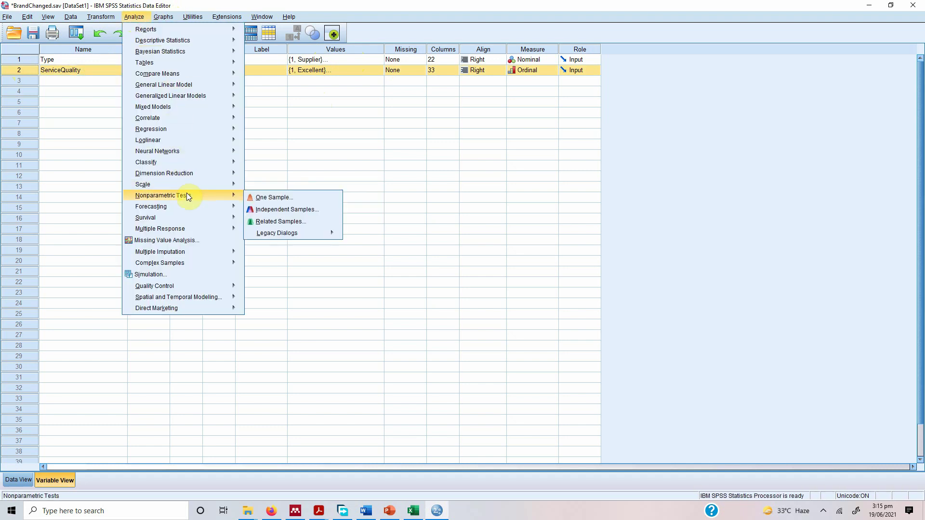
pyautogui.moveTo(299, 235)
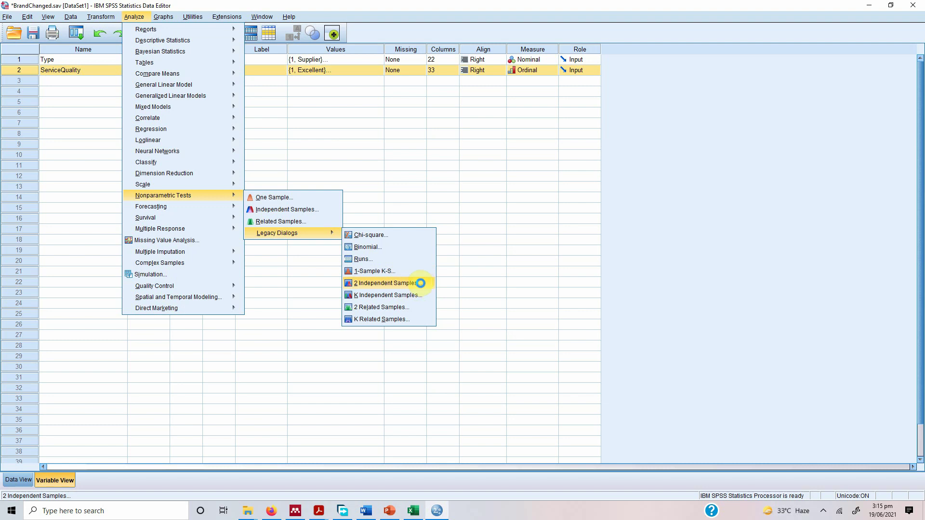
pyautogui.click(422, 285)
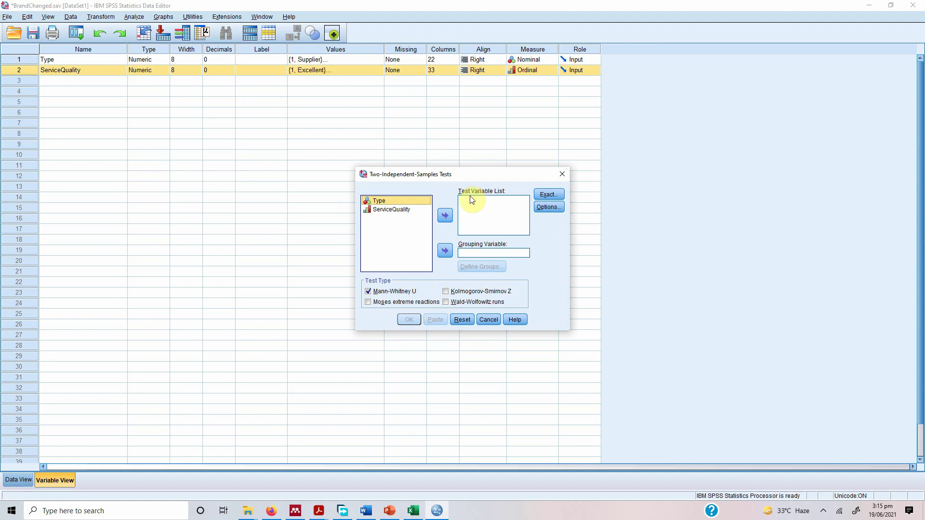
pyautogui.click(397, 211)
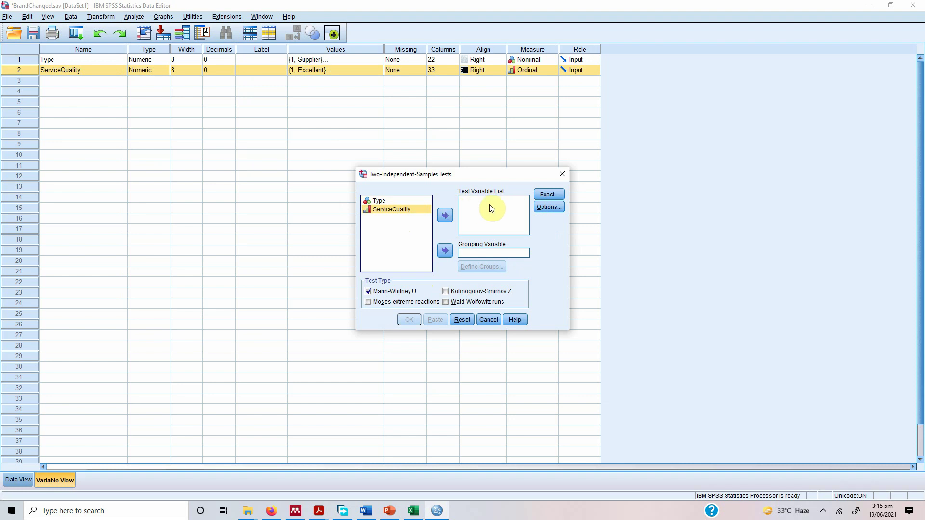
pyautogui.click(445, 216)
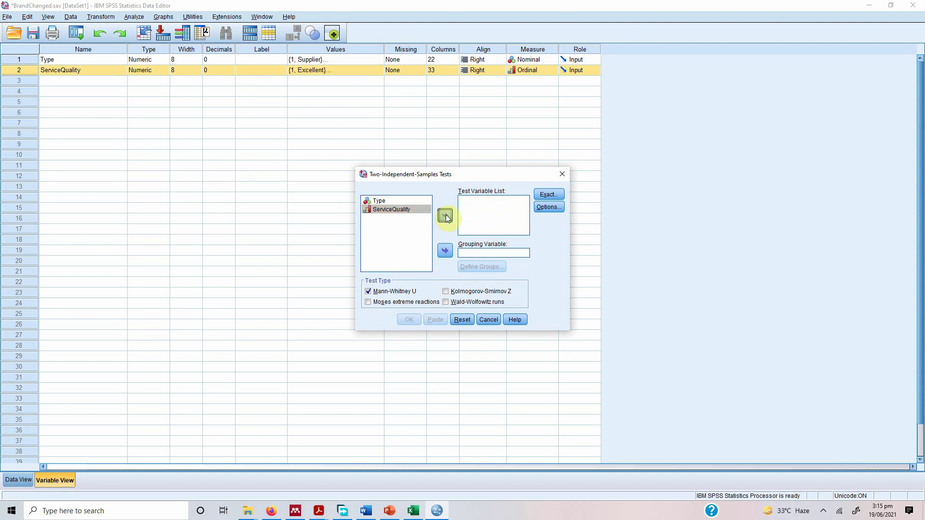
pyautogui.click(446, 216)
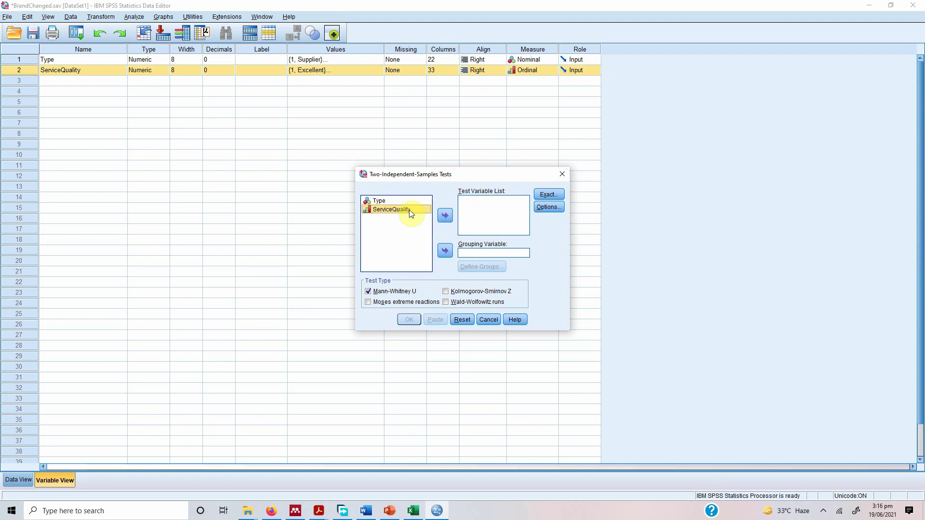
pyautogui.moveTo(412, 210); pyautogui.dragTo(477, 211)
# Group by Type with groups 1 and 2 and run the Mann-Whitney U test
pyautogui.click(376, 201)
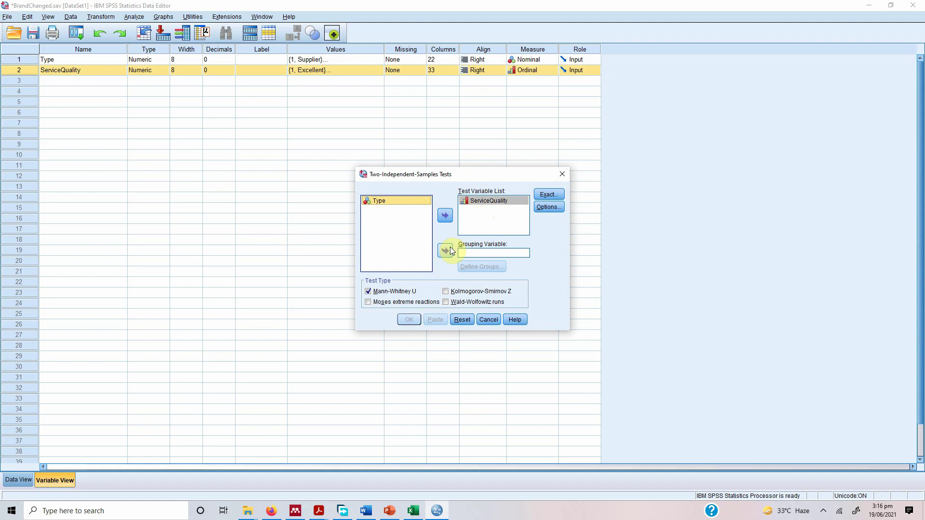
pyautogui.click(446, 250)
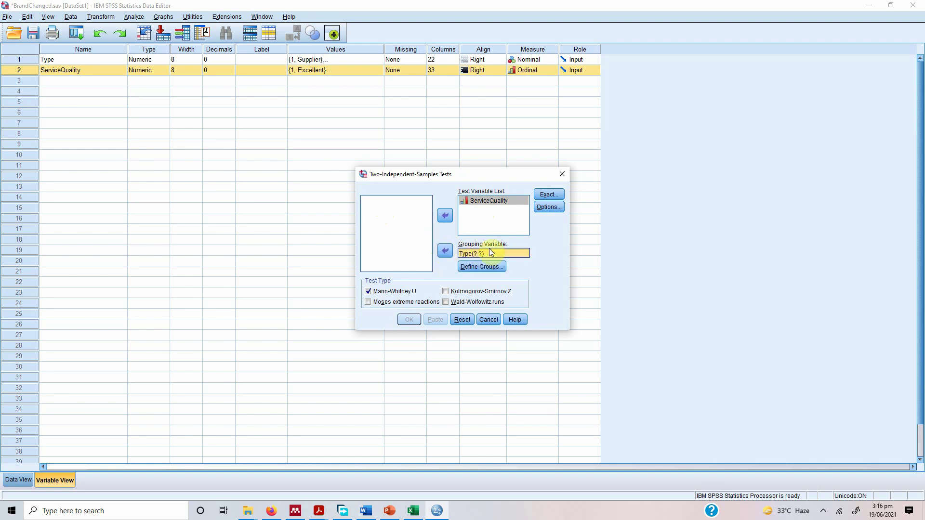
pyautogui.click(482, 267)
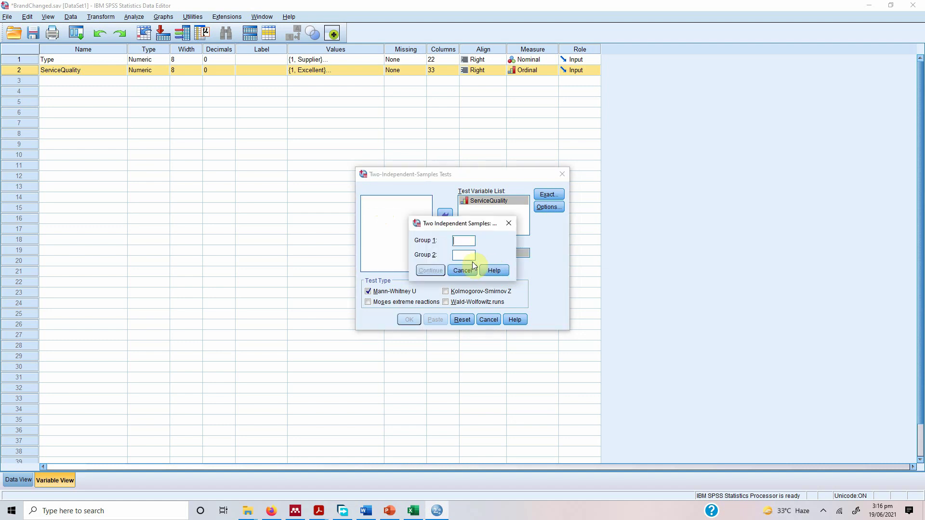
pyautogui.write('1')
pyautogui.click(466, 252)
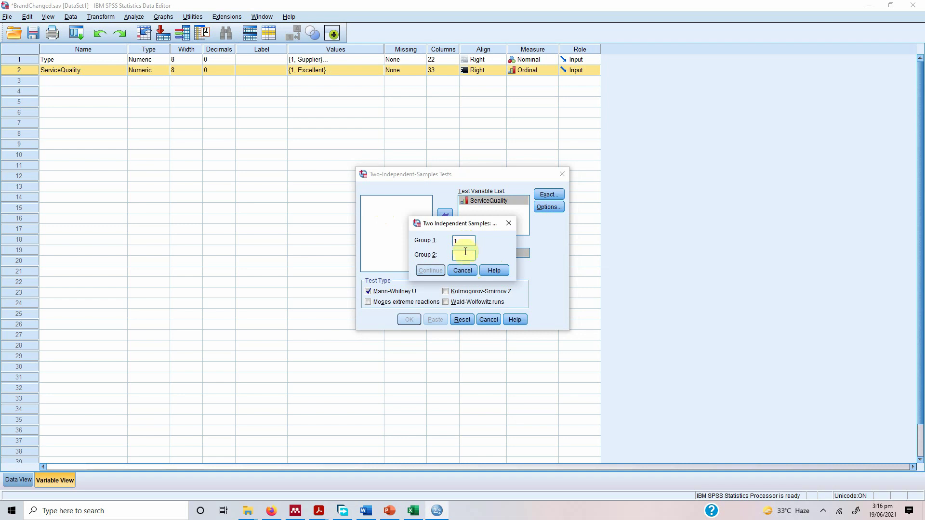
pyautogui.write('2')
pyautogui.click(423, 273)
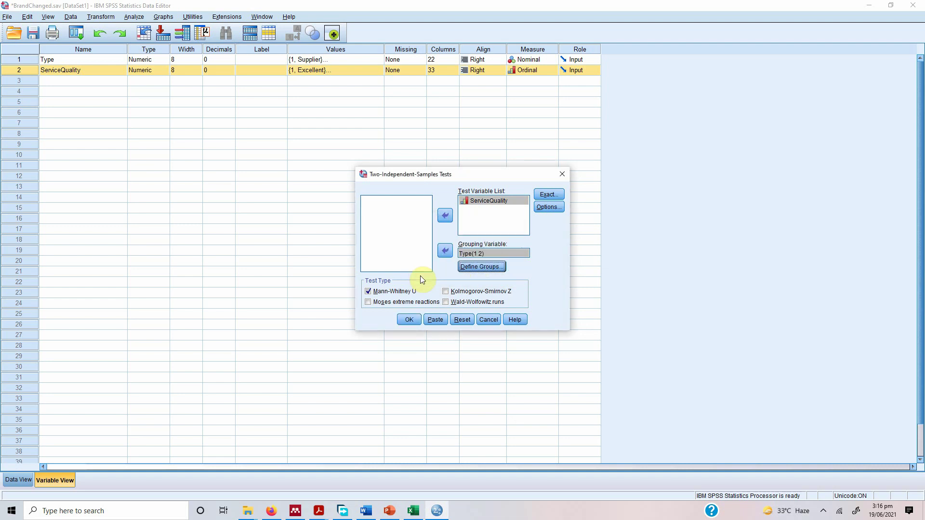
pyautogui.click(410, 320)
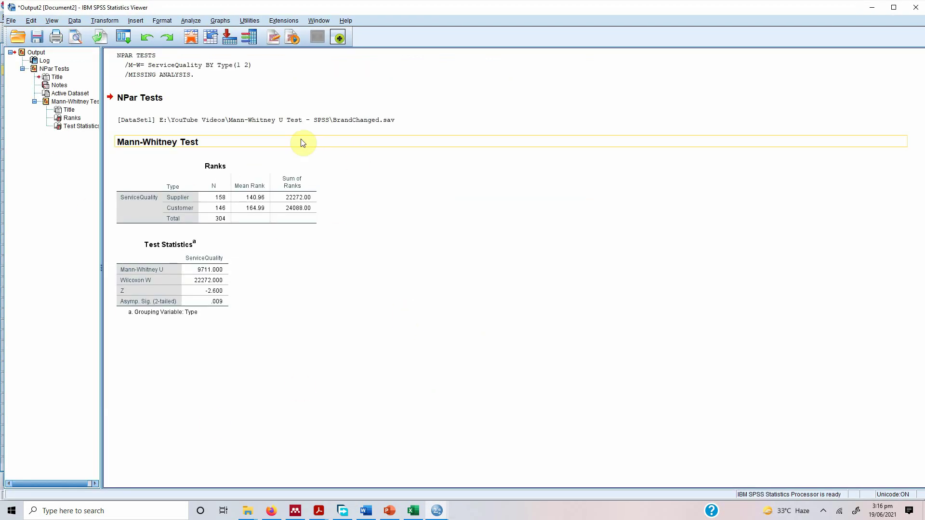
# Review the Ranks and Test Statistics tables (Z = -2.600, p = .009), then return to PowerPoint
pyautogui.click(232, 204)
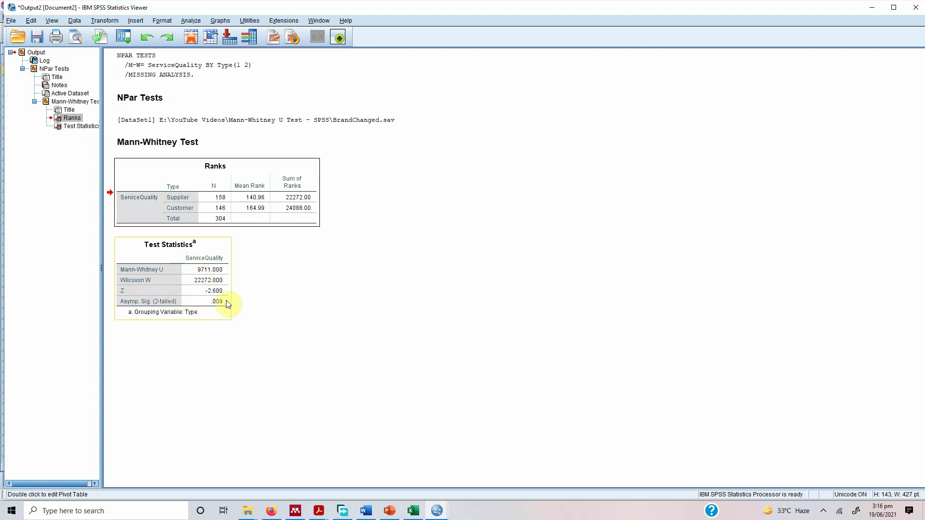
pyautogui.click(199, 310)
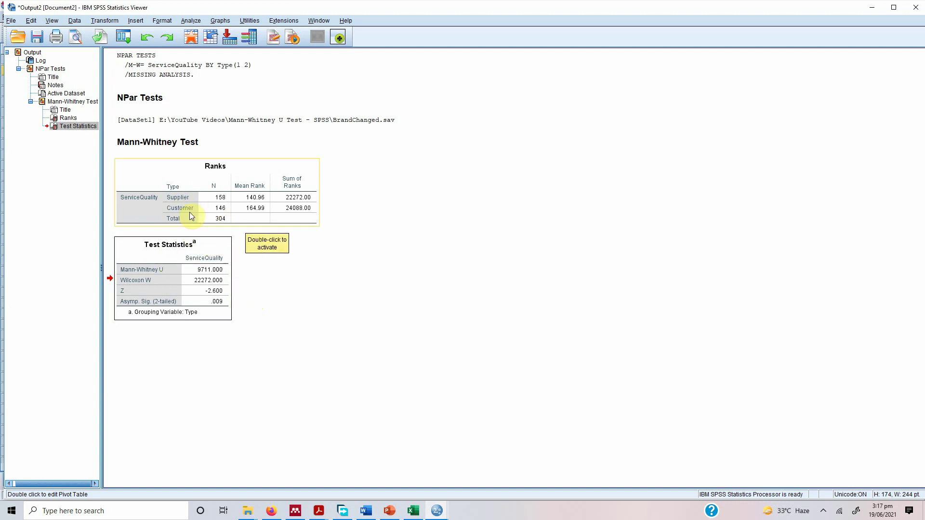
pyautogui.click(274, 279)
pyautogui.click(192, 278)
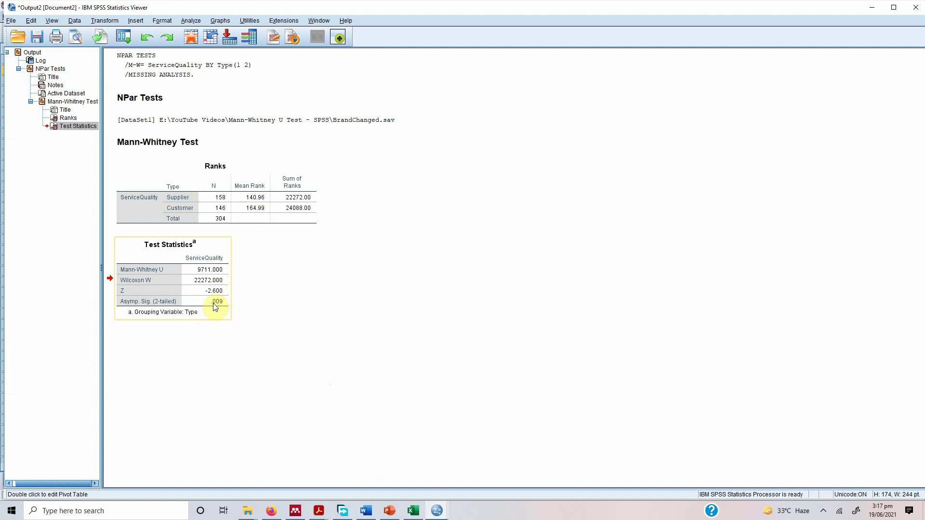
pyautogui.click(390, 511)
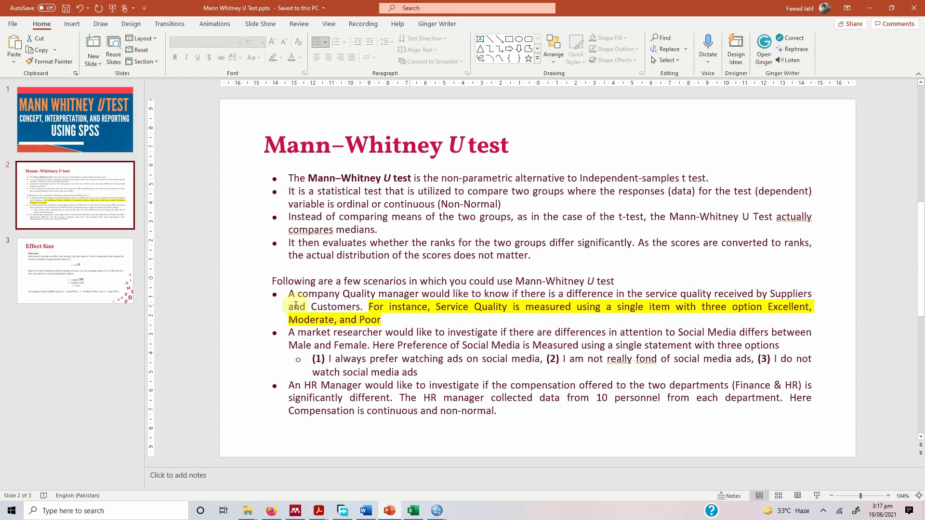
pyautogui.scroll(-3, 227, 295)
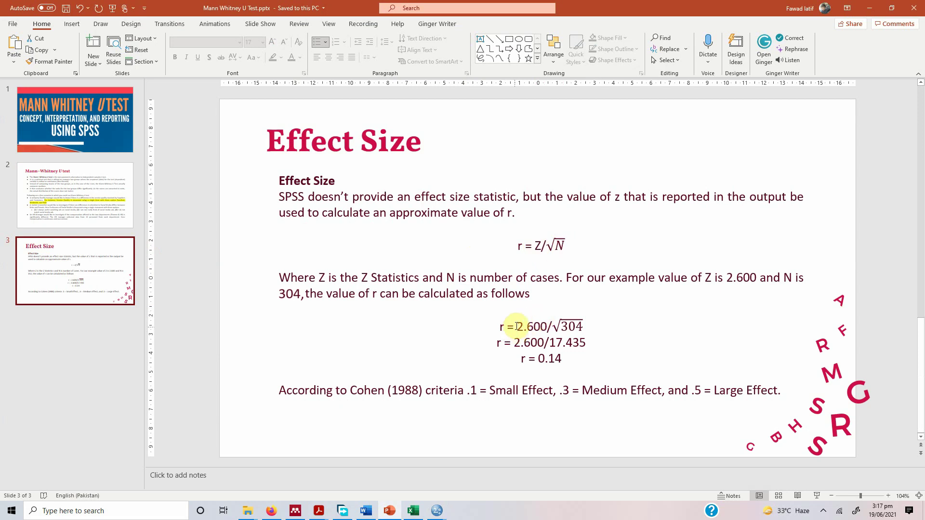
pyautogui.moveTo(516, 330); pyautogui.dragTo(548, 327)
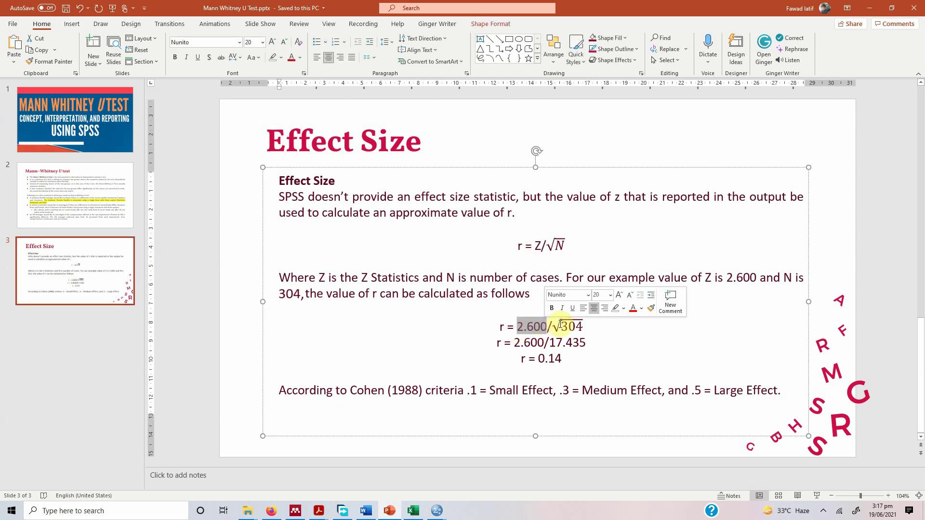
pyautogui.click(559, 325)
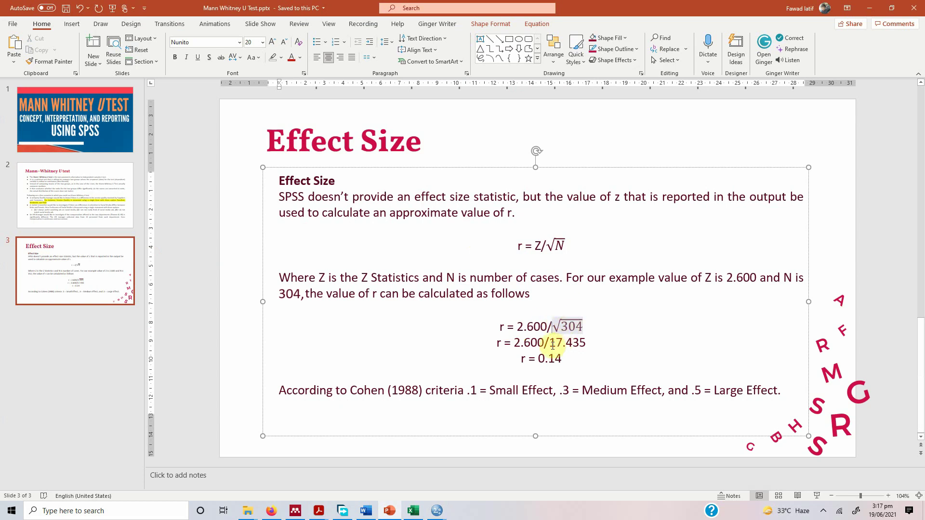
pyautogui.moveTo(586, 343); pyautogui.dragTo(514, 343)
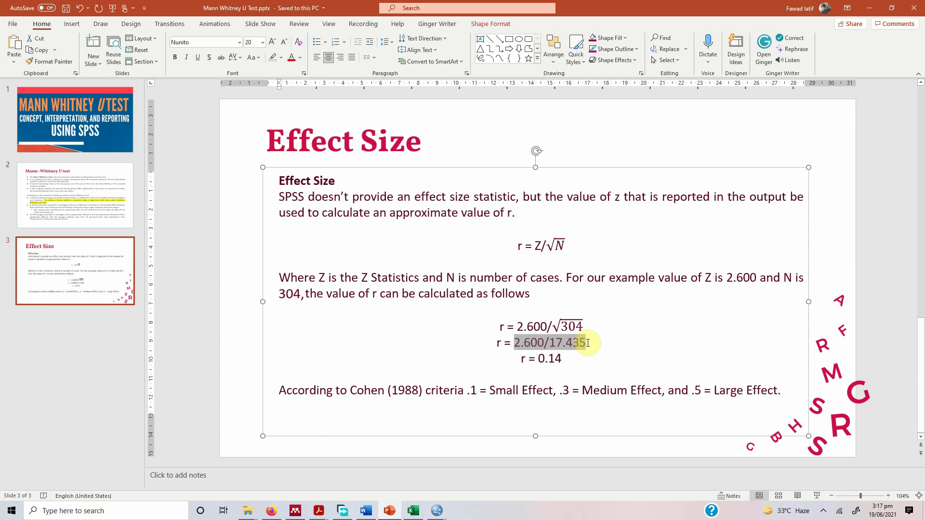
pyautogui.click(525, 343)
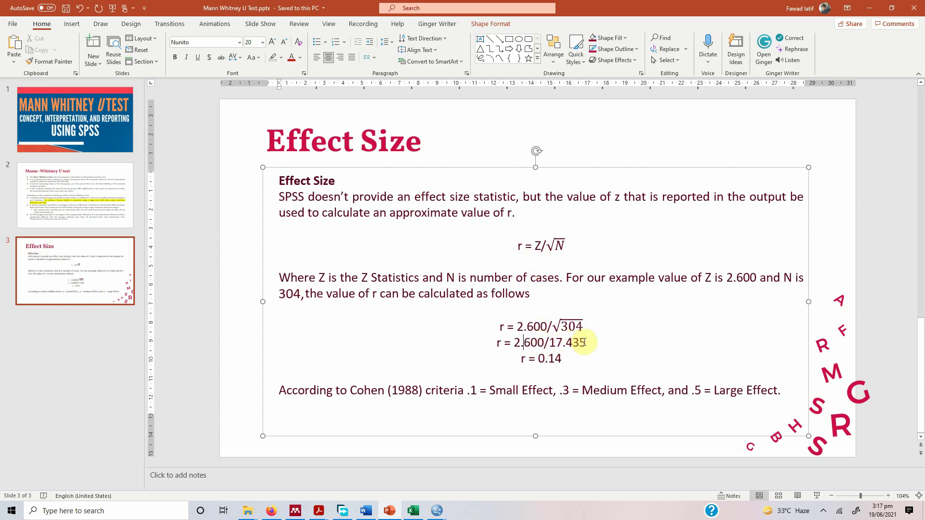
pyautogui.moveTo(538, 359); pyautogui.dragTo(559, 357)
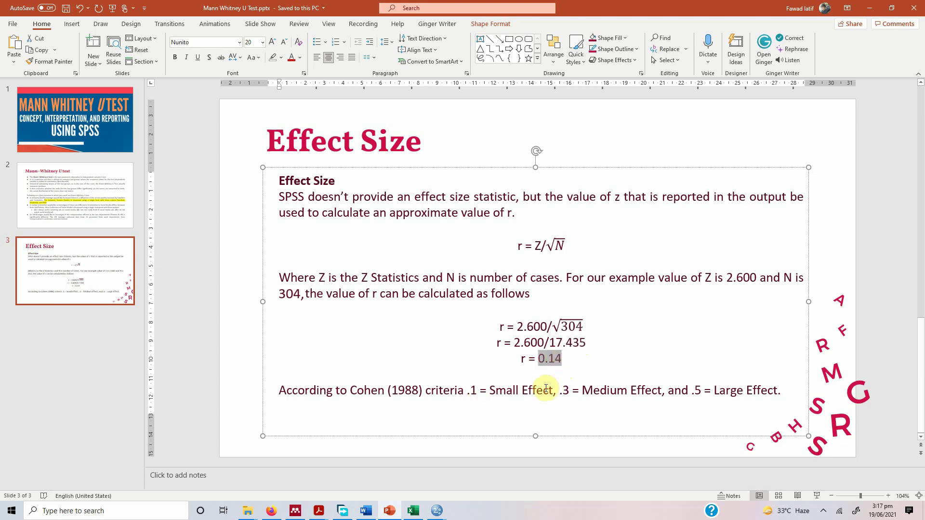
pyautogui.moveTo(466, 390); pyautogui.dragTo(541, 393)
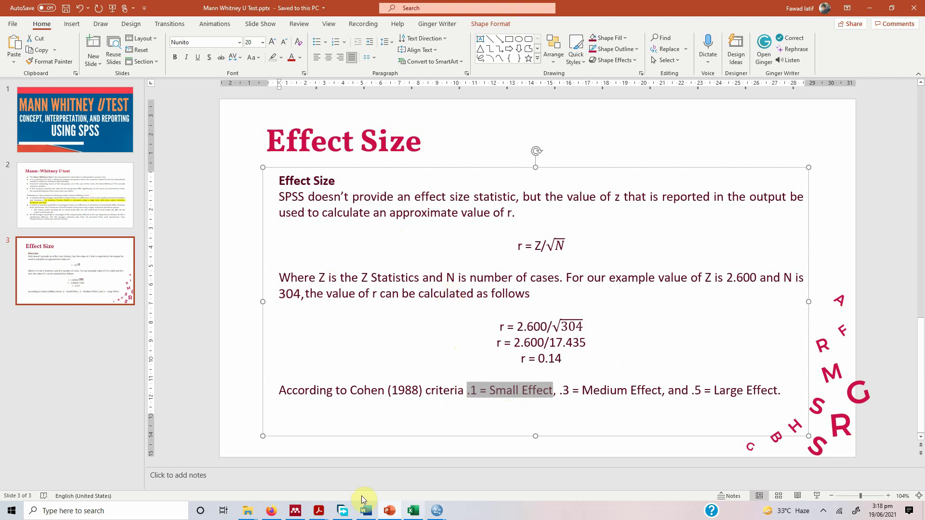
pyautogui.click(413, 511)
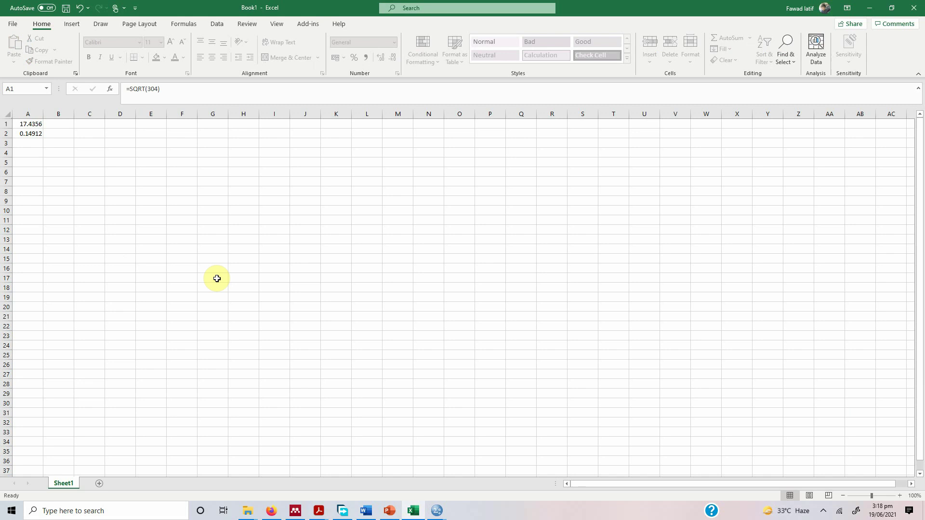
pyautogui.click(29, 133)
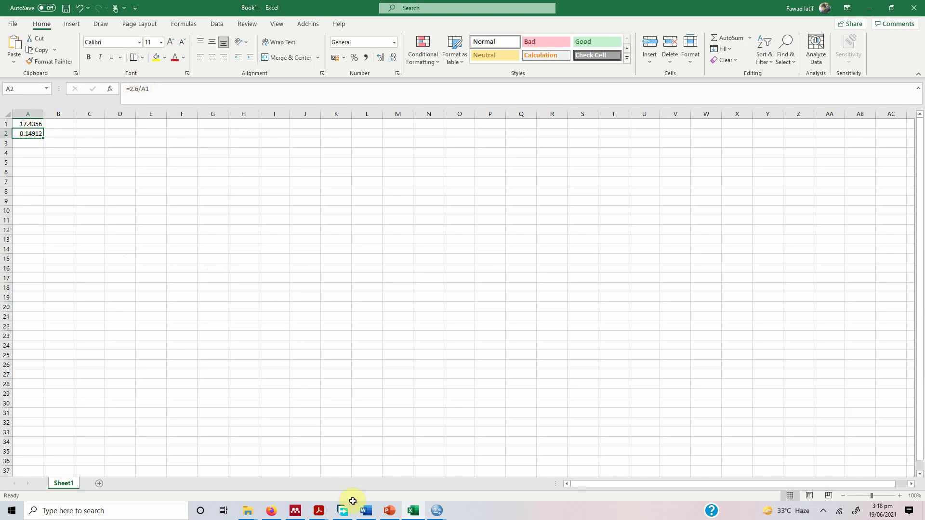
# Bring back the Effect Size slide where r = 0.14 is a small effect, clearing the selection
pyautogui.click(401, 465)
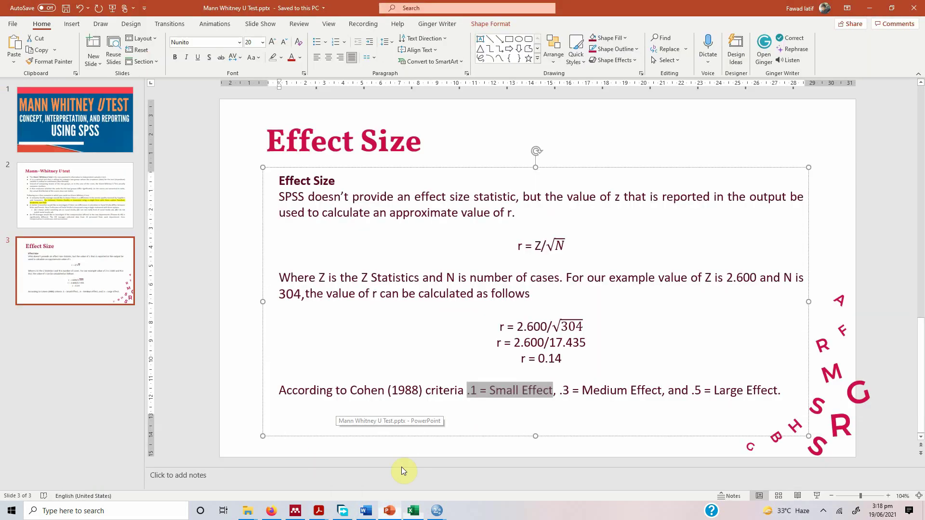
pyautogui.click(495, 393)
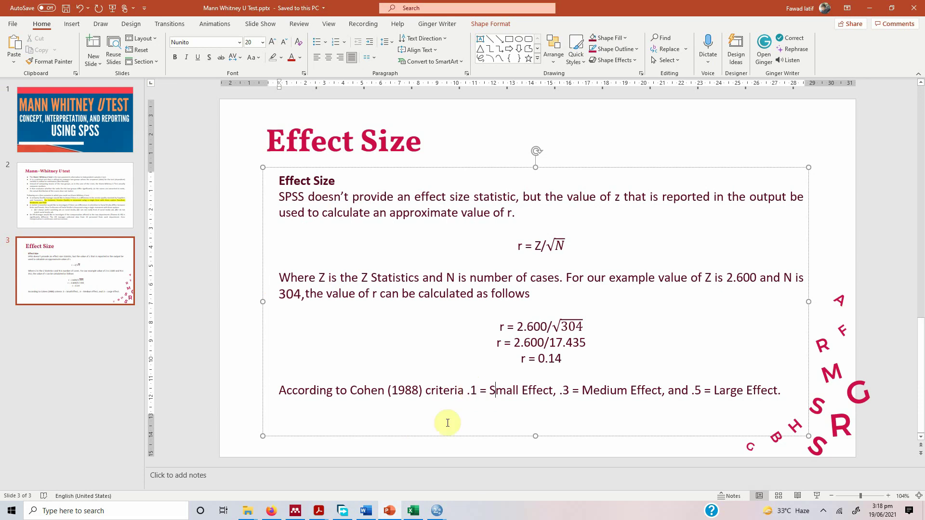
pyautogui.click(365, 513)
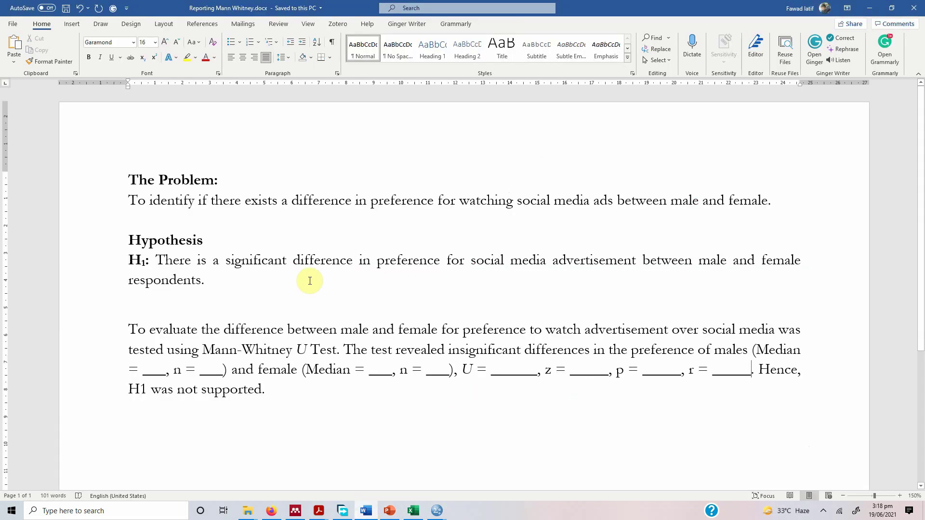
pyautogui.click(379, 200)
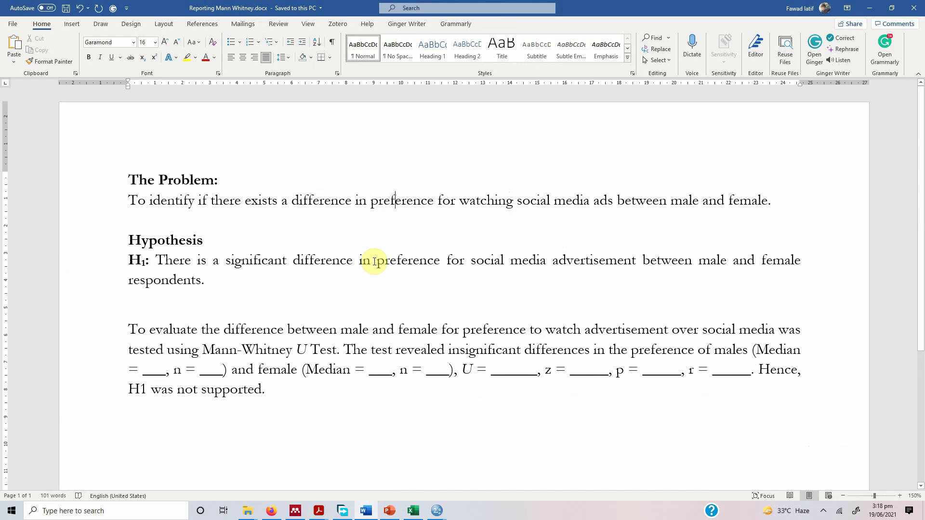
pyautogui.press('Left')
pyautogui.press('Left')
pyautogui.press('Left')
pyautogui.press('Left')
pyautogui.press('Left')
pyautogui.press('Left')
pyautogui.press('Left')
pyautogui.press('Left')
pyautogui.press('Left')
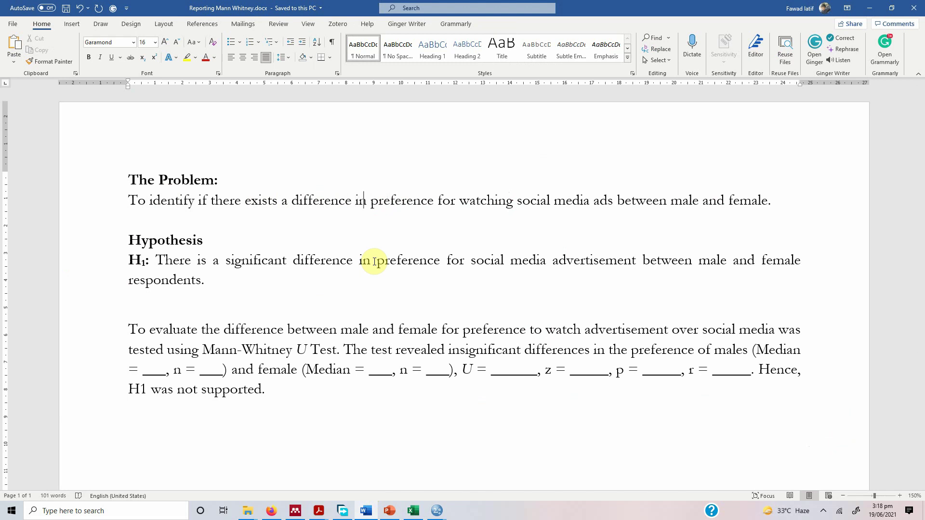
# Reword the problem statement to 'Service Quality between Supplier and Customer', removing the old phrases
pyautogui.write('Service Quality')
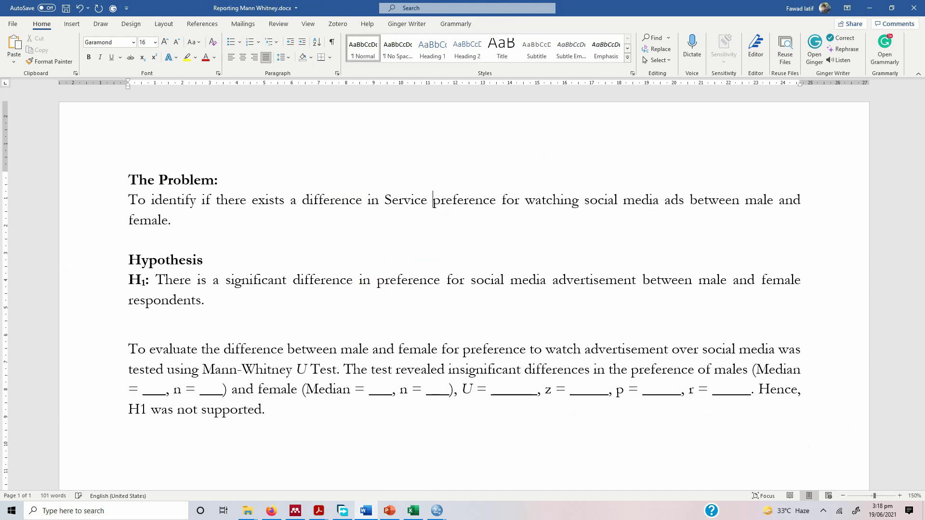
pyautogui.hotkey('shift', 'Right')
pyautogui.hotkey('shift', 'Right')
pyautogui.hotkey('shift', 'Right')
pyautogui.hotkey('shift', 'Right')
pyautogui.hotkey('shift', 'Right')
pyautogui.hotkey('shift', 'Right')
pyautogui.hotkey('shift', 'Right')
pyautogui.hotkey('shift', 'Right')
pyautogui.hotkey('shift', 'Right')
pyautogui.hotkey('shift', 'Right')
pyautogui.hotkey('shift', 'Right')
pyautogui.hotkey('shift', 'Right')
pyautogui.hotkey('shift', 'Right')
pyautogui.hotkey('shift', 'Right')
pyautogui.hotkey('shift', 'Right')
pyautogui.hotkey('shift', 'Right')
pyautogui.hotkey('shift', 'Right')
pyautogui.hotkey('shift', 'Right')
pyautogui.hotkey('shift', 'Right')
pyautogui.hotkey('shift', 'Right')
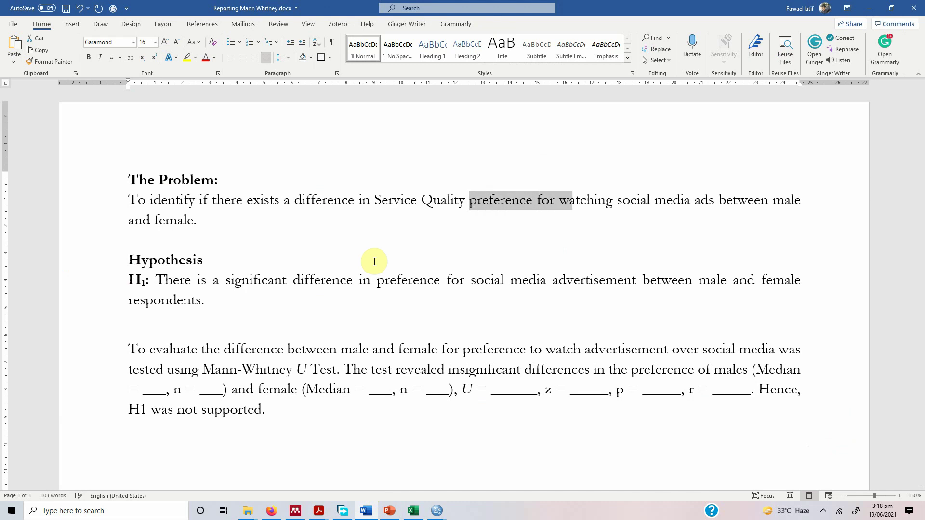
pyautogui.press('Delete')
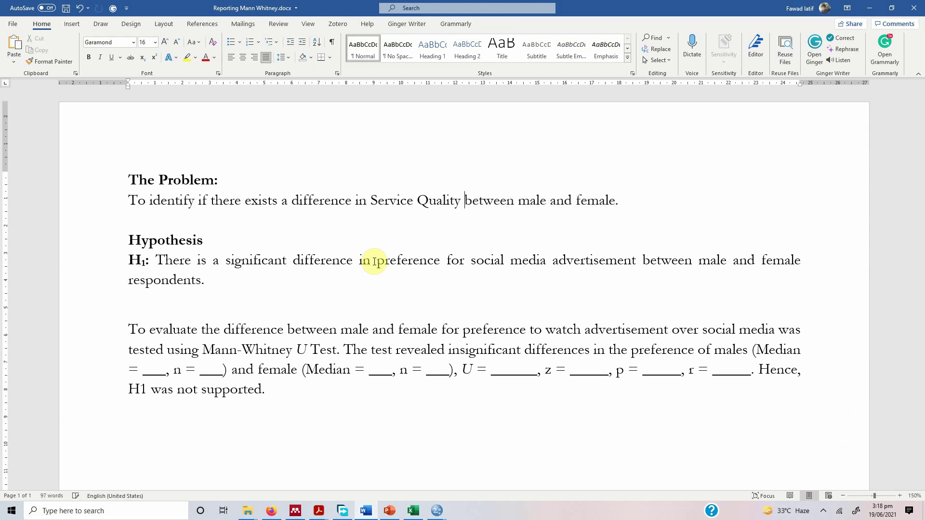
pyautogui.write('Supplier and')
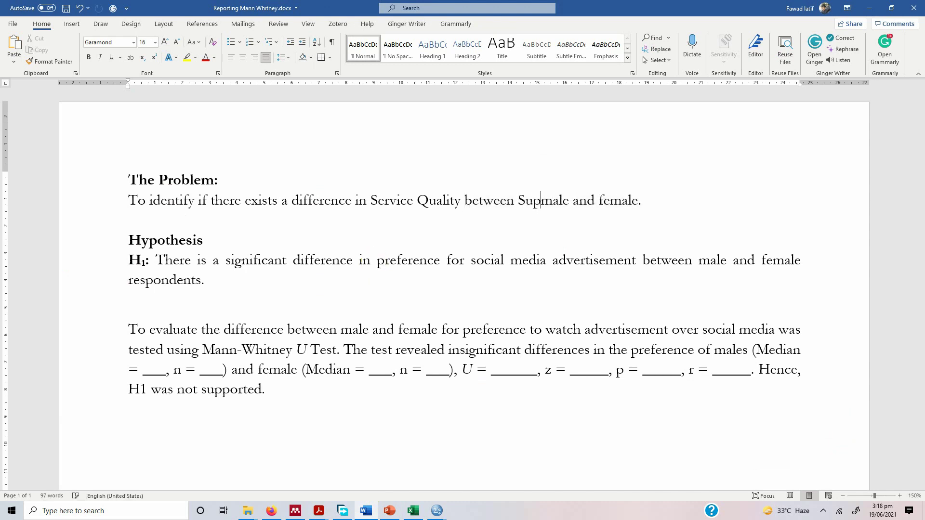
pyautogui.write(' Customer')
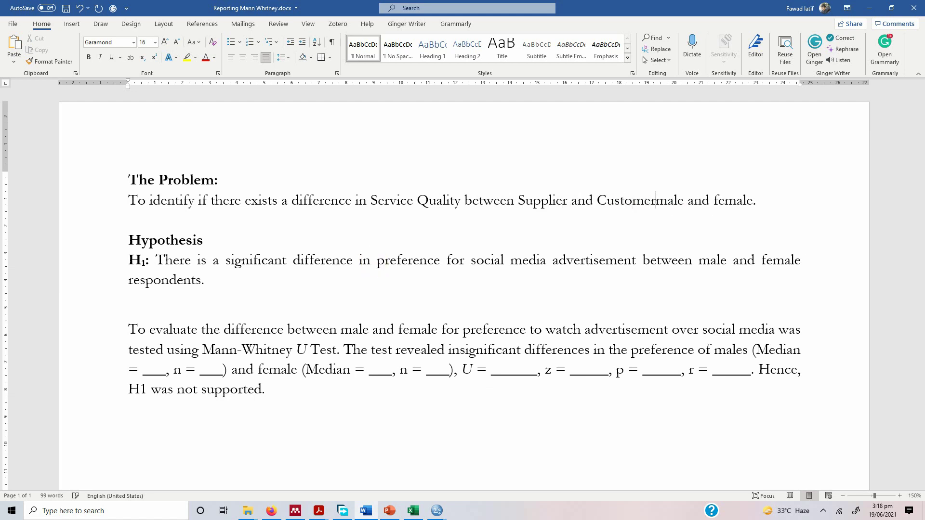
pyautogui.hotkey('shift', 'End')
pyautogui.write('r')
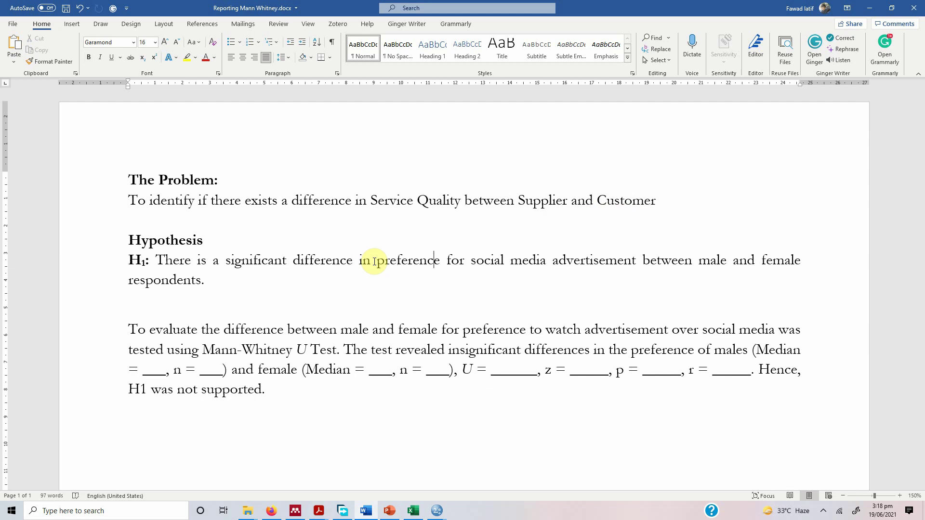
# Rewrite H1 as 'perception of Service Quality between Supplier and Customer', deleting the old wording
pyautogui.write('perception of S')
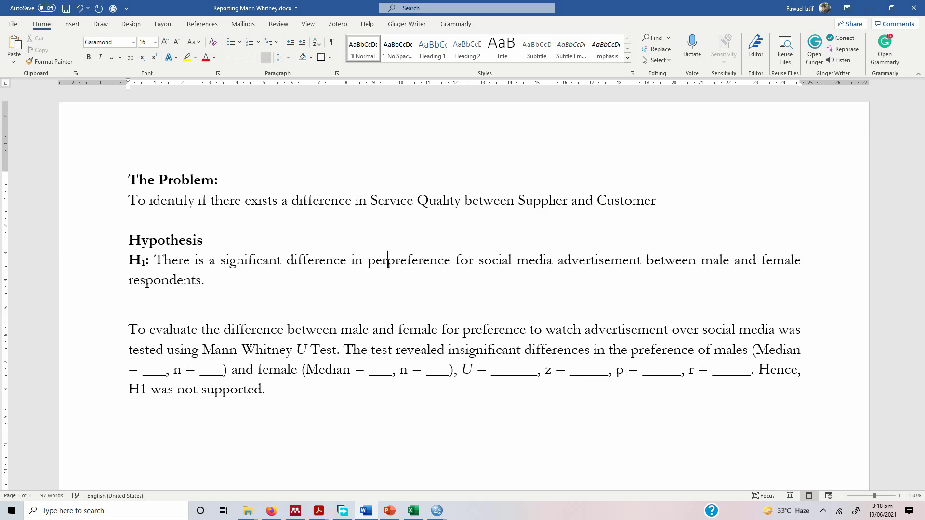
pyautogui.write('ervice Quality')
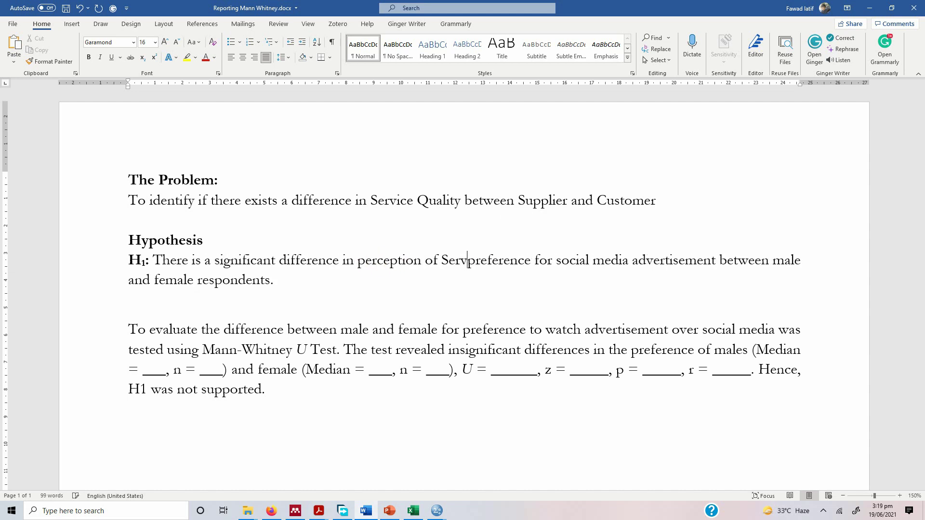
pyautogui.click(375, 261)
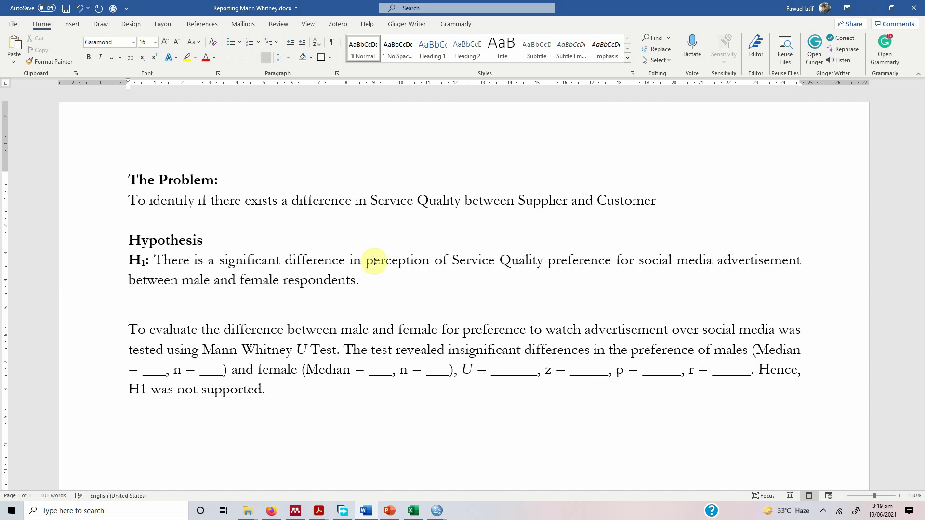
pyautogui.hotkey('shift', 'End')
pyautogui.press('Delete')
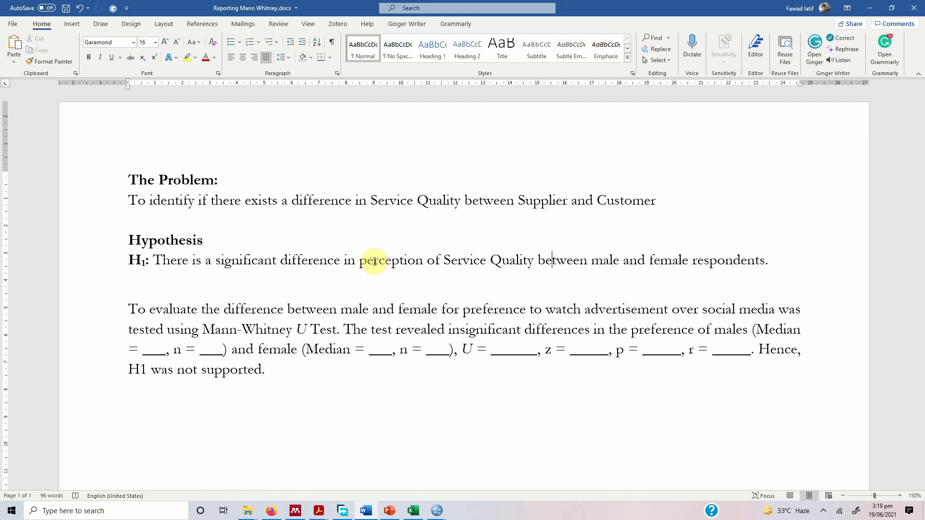
pyautogui.write('Supplier an')
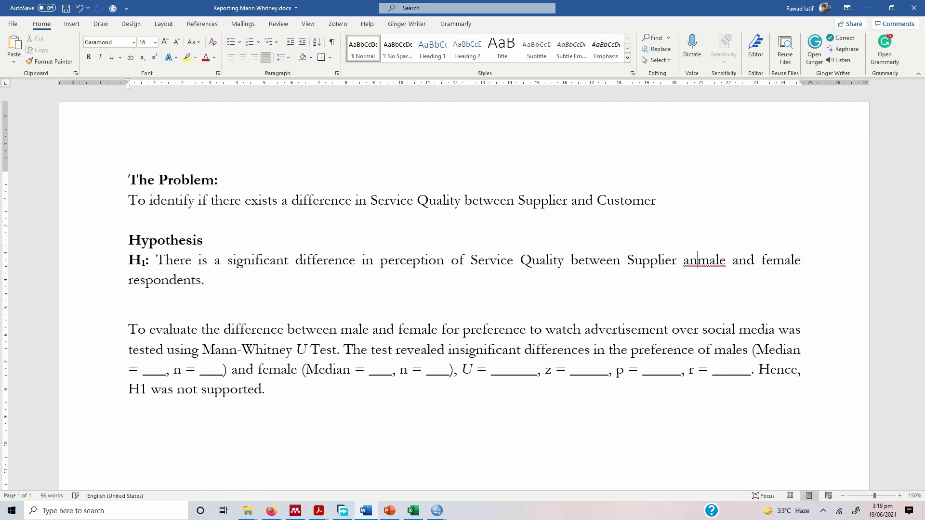
pyautogui.press('BackSpace')
pyautogui.write('d Customer')
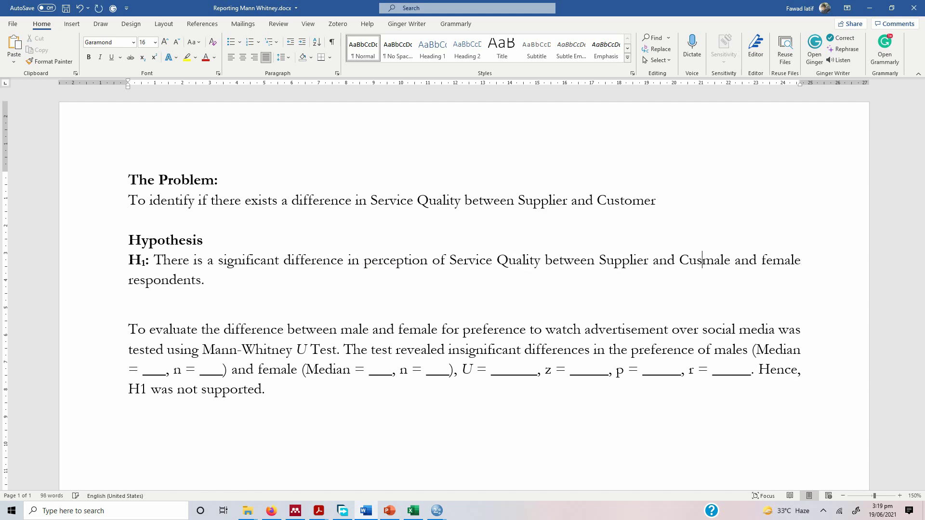
pyautogui.hotkey('ctrl', 'shift', 'Down')
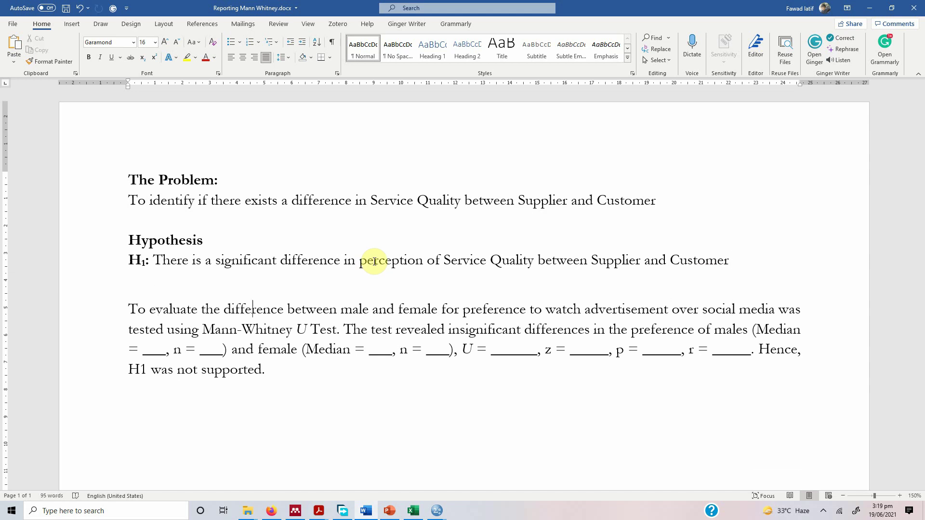
# Replace 'male and female' with 'Supplier and Customer' and the advertisement phrase with 'Service Quality'
pyautogui.write('Supplier and C')
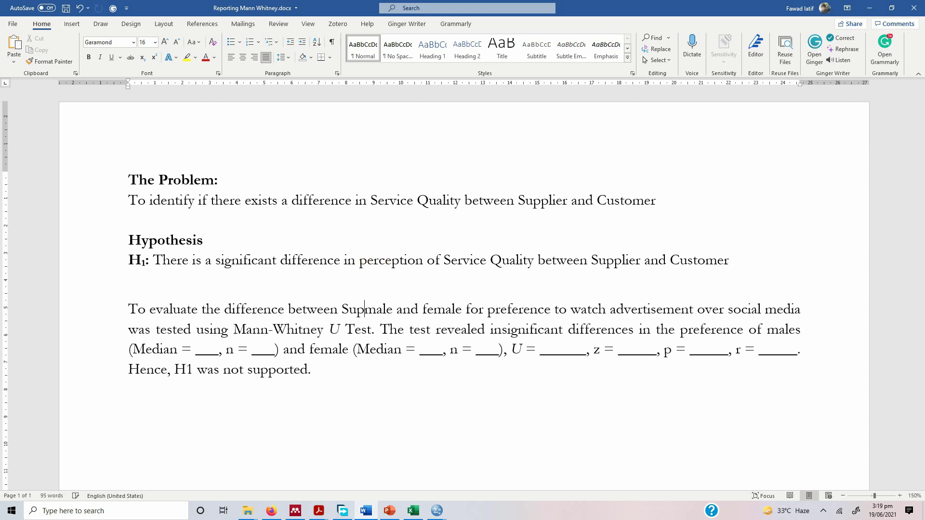
pyautogui.write('ustomer')
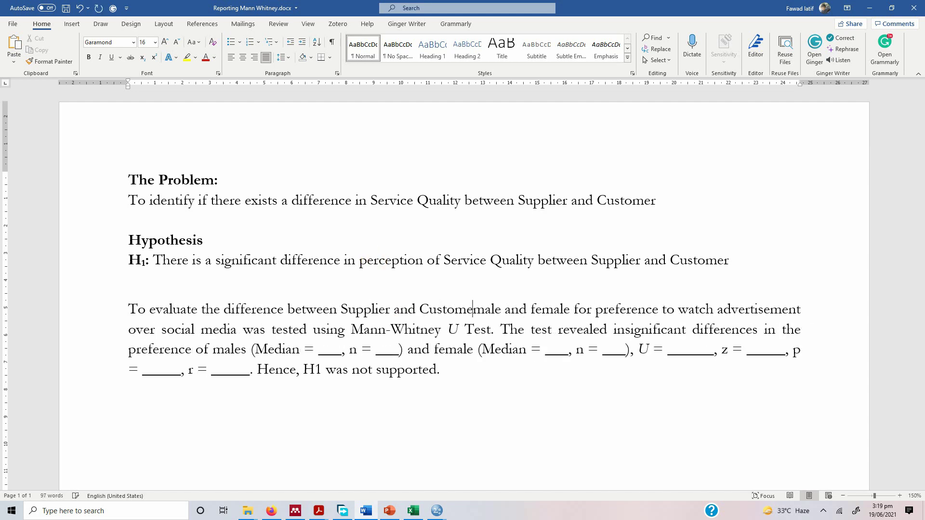
pyautogui.hotkey('shift', 'Right')
pyautogui.hotkey('shift', 'Right')
pyautogui.hotkey('shift', 'Right')
pyautogui.hotkey('shift', 'Right')
pyautogui.hotkey('shift', 'Right')
pyautogui.hotkey('shift', 'Right')
pyautogui.hotkey('shift', 'Right')
pyautogui.hotkey('shift', 'Right')
pyautogui.hotkey('shift', 'Right')
pyautogui.hotkey('shift', 'Right')
pyautogui.hotkey('shift', 'Right')
pyautogui.hotkey('shift', 'Right')
pyautogui.hotkey('shift', 'Right')
pyautogui.hotkey('shift', 'Right')
pyautogui.hotkey('shift', 'Right')
pyautogui.hotkey('shift', 'Right')
pyautogui.press('Delete')
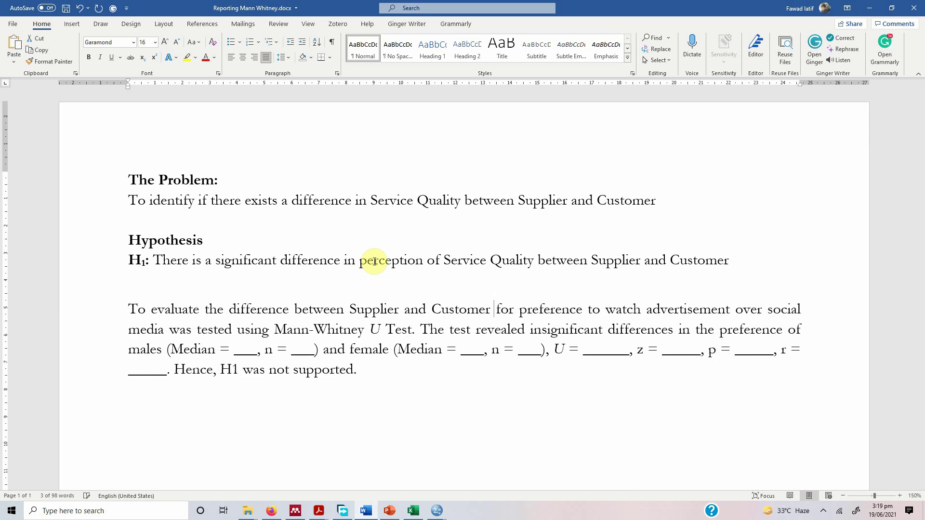
pyautogui.write('Service QUalit')
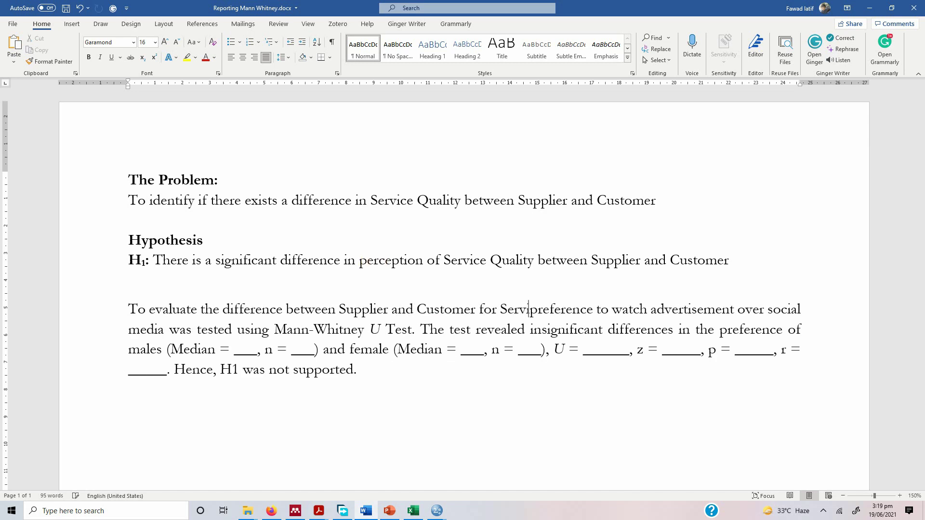
pyautogui.write('y')
pyautogui.hotkey('shift', 'Right')
pyautogui.hotkey('shift', 'Right')
pyautogui.hotkey('shift', 'Right')
pyautogui.hotkey('shift', 'Right')
pyautogui.hotkey('shift', 'Right')
pyautogui.hotkey('shift', 'Right')
pyautogui.hotkey('shift', 'Right')
pyautogui.hotkey('shift', 'Right')
pyautogui.hotkey('shift', 'Right')
pyautogui.hotkey('shift', 'Right')
pyautogui.hotkey('shift', 'Right')
pyautogui.hotkey('shift', 'Right')
pyautogui.hotkey('shift', 'Right')
pyautogui.hotkey('shift', 'Right')
pyautogui.hotkey('shift', 'Right')
pyautogui.hotkey('shift', 'Right')
pyautogui.hotkey('shift', 'Right')
pyautogui.hotkey('shift', 'Right')
pyautogui.hotkey('shift', 'Right')
pyautogui.hotkey('shift', 'Right')
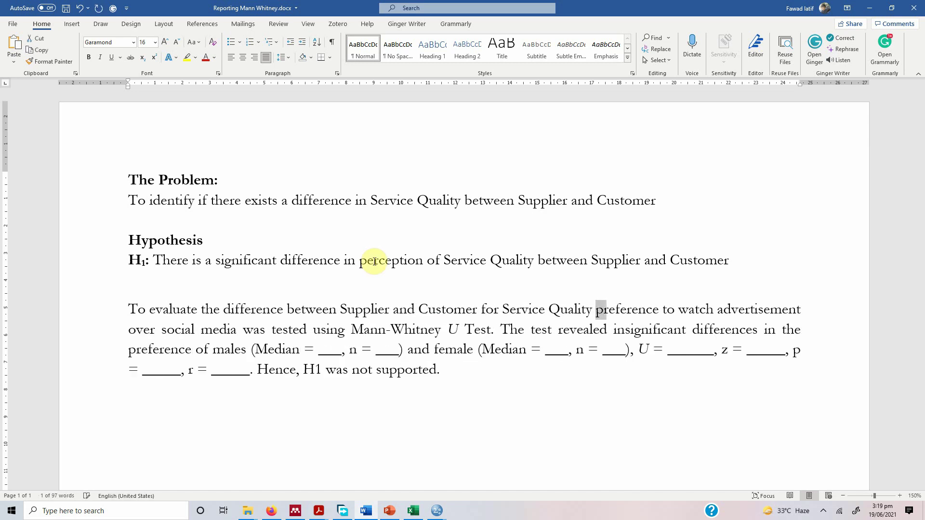
pyautogui.hotkey('shift', 'Right')
pyautogui.hotkey('shift', 'Right')
pyautogui.hotkey('shift', 'Right')
pyautogui.hotkey('shift', 'Right')
pyautogui.hotkey('shift', 'Right')
pyautogui.hotkey('shift', 'Right')
pyautogui.hotkey('shift', 'Right')
pyautogui.hotkey('shift', 'Right')
pyautogui.hotkey('shift', 'Right')
pyautogui.hotkey('shift', 'Right')
pyautogui.hotkey('shift', 'Right')
pyautogui.hotkey('shift', 'Right')
pyautogui.hotkey('shift', 'Right')
pyautogui.hotkey('shift', 'Right')
pyautogui.hotkey('shift', 'Right')
pyautogui.hotkey('shift', 'Right')
pyautogui.hotkey('shift', 'Right')
pyautogui.hotkey('shift', 'Right')
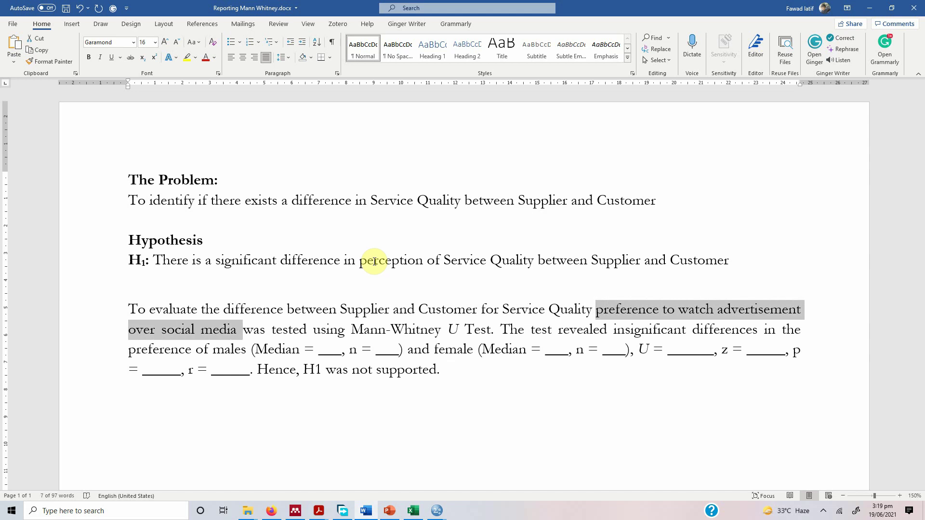
pyautogui.press('Delete')
pyautogui.press('Right')
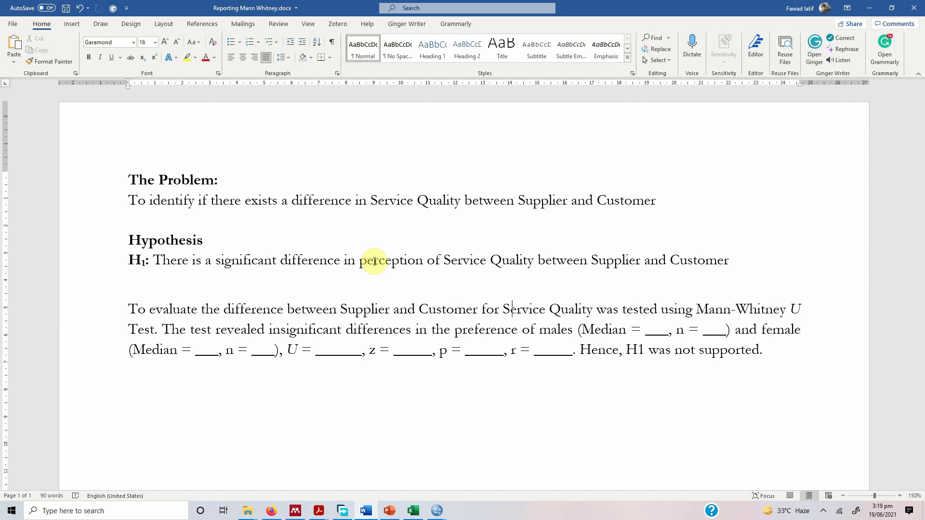
# Replace 'was tested using' so the sentence ends 'Mann-Whitney U Test was utilized.'
pyautogui.write(',')
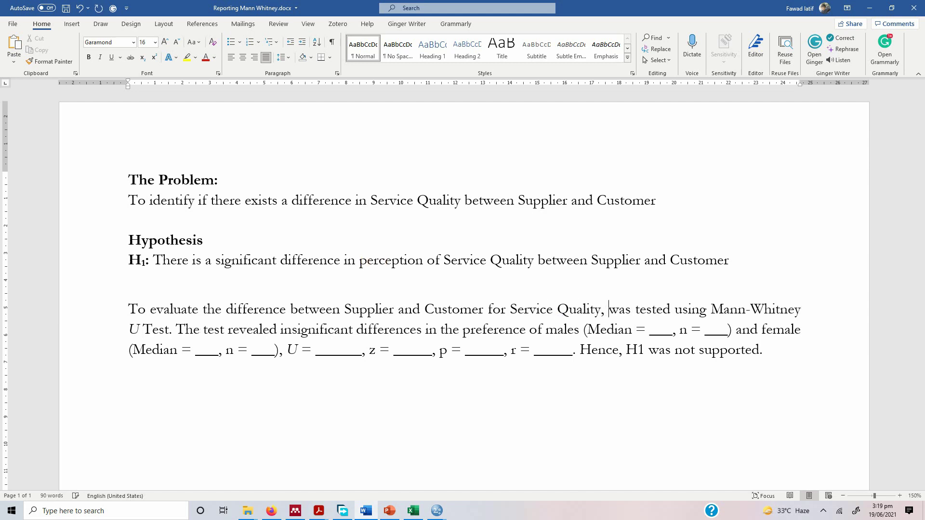
pyautogui.hotkey('shift', 'Right')
pyautogui.hotkey('shift', 'Right')
pyautogui.hotkey('shift', 'Right')
pyautogui.hotkey('shift', 'Right')
pyautogui.hotkey('shift', 'Right')
pyautogui.hotkey('shift', 'Right')
pyautogui.hotkey('shift', 'Right')
pyautogui.hotkey('shift', 'Right')
pyautogui.hotkey('shift', 'Right')
pyautogui.hotkey('shift', 'Right')
pyautogui.hotkey('shift', 'Right')
pyautogui.hotkey('shift', 'Right')
pyautogui.hotkey('shift', 'Right')
pyautogui.hotkey('shift', 'Right')
pyautogui.hotkey('shift', 'Right')
pyautogui.hotkey('shift', 'Right')
pyautogui.hotkey('shift', 'Right')
pyautogui.hotkey('shift', 'Right')
pyautogui.hotkey('shift', 'Right')
pyautogui.hotkey('shift', 'Left')
pyautogui.hotkey('shift', 'Left')
pyautogui.press('Delete')
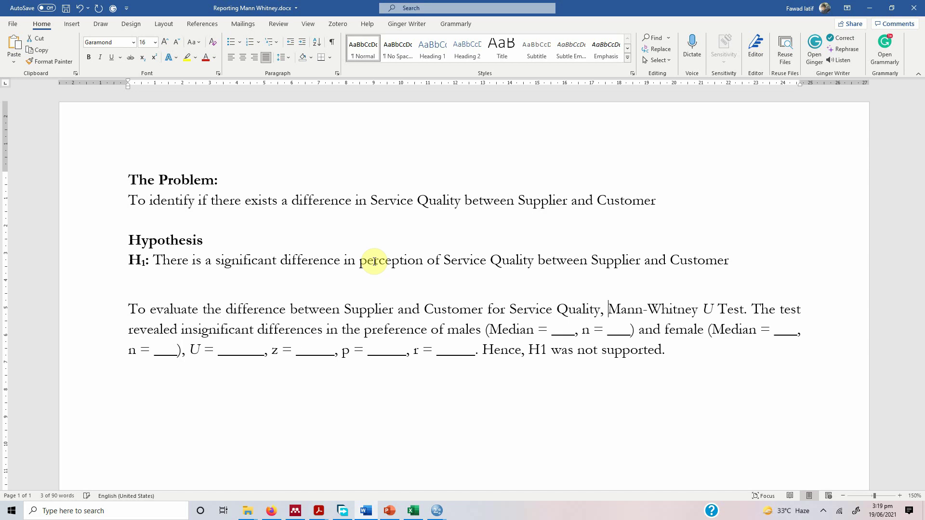
pyautogui.press('Right')
pyautogui.write('was utiliz')
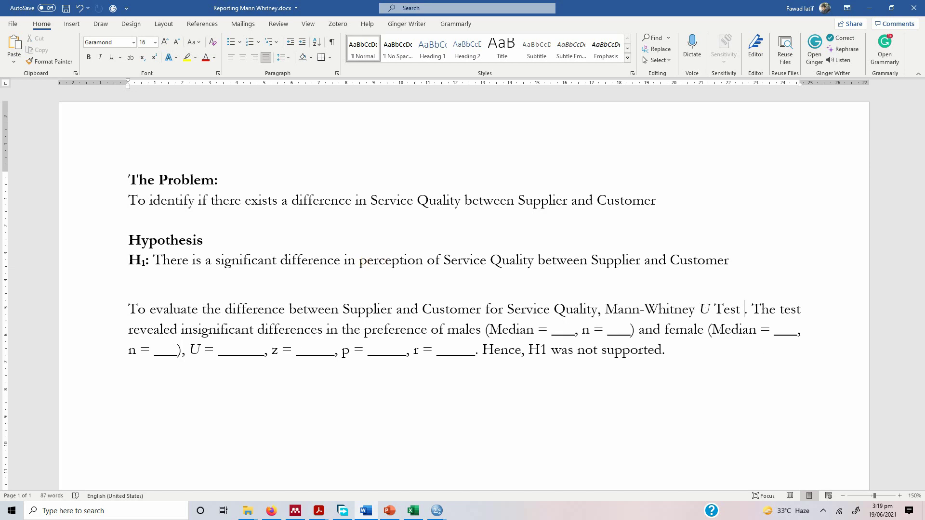
pyautogui.write('ed')
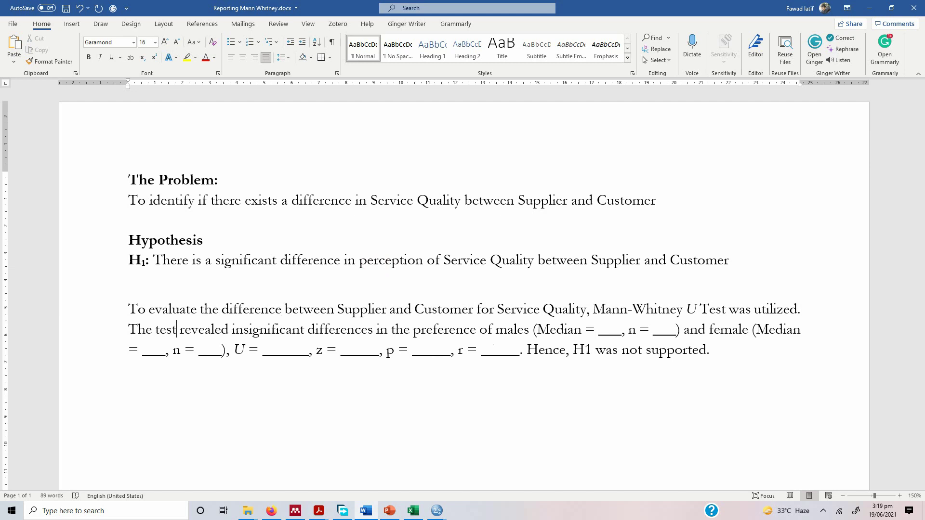
# Change 'insignificant' to 'significant' and 'preference of males' to 'Service Quality perception of Suppliers'
pyautogui.press('BackSpace')
pyautogui.press('BackSpace')
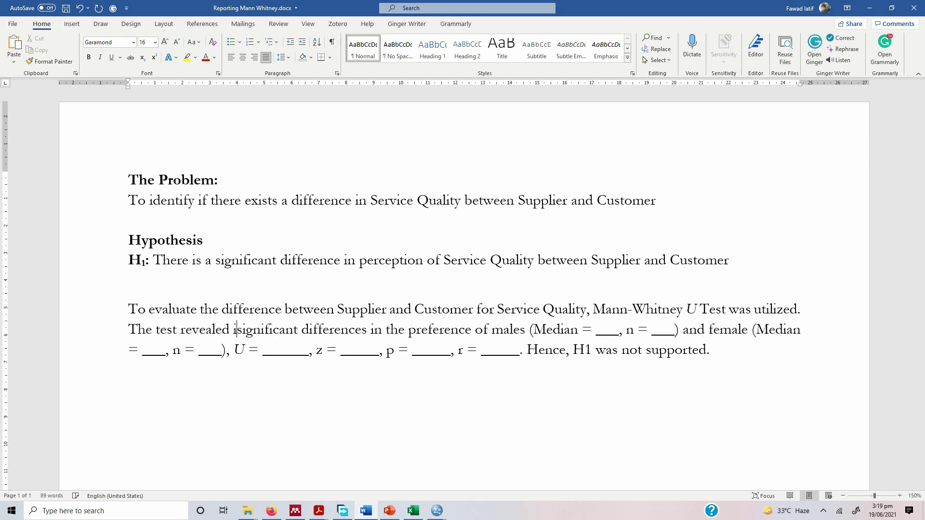
pyautogui.press('Right')
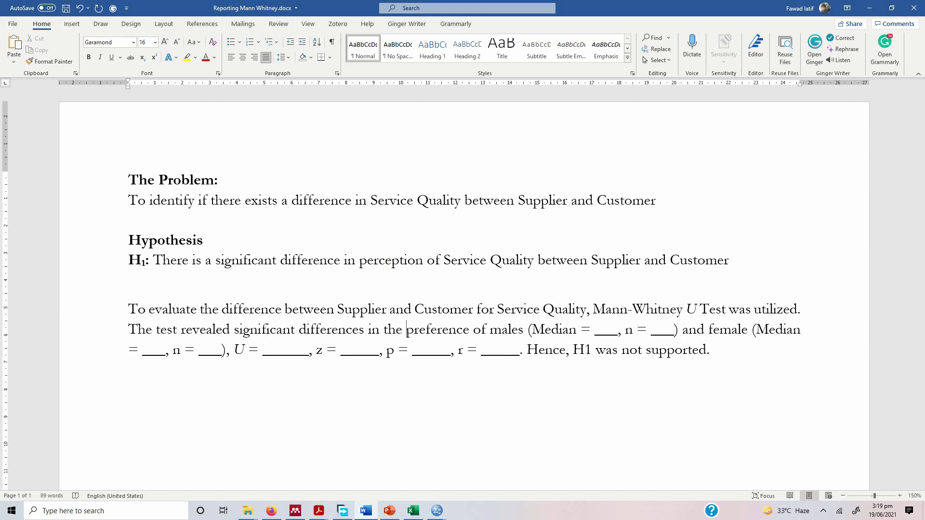
pyautogui.write('Service')
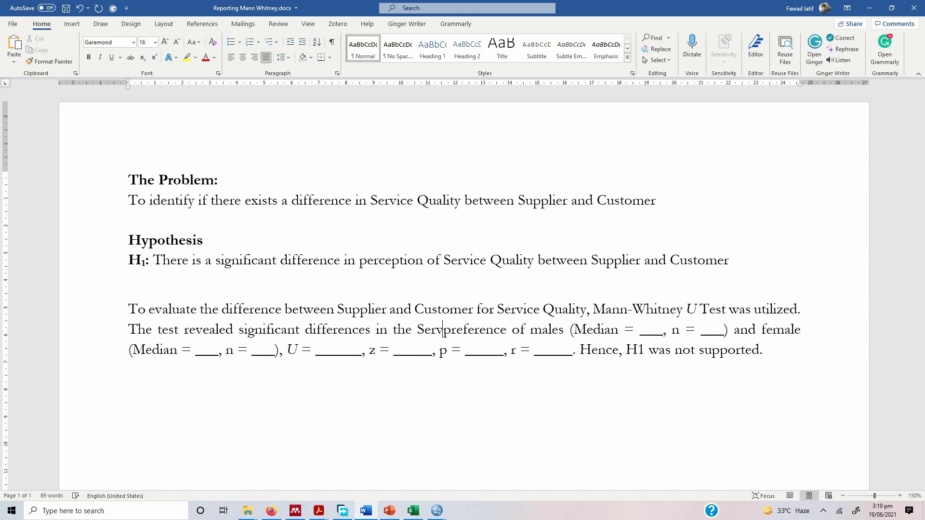
pyautogui.write(' Quality')
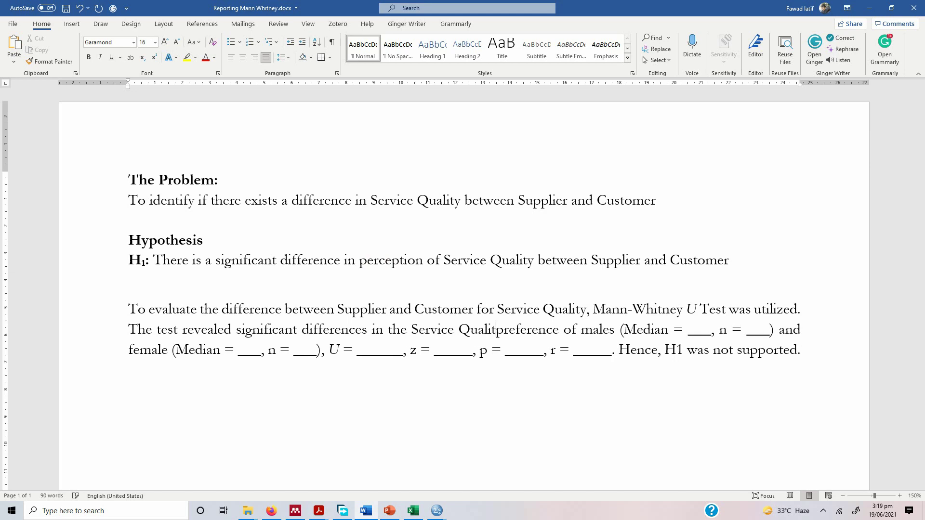
pyautogui.hotkey('shift', 'Right')
pyautogui.hotkey('shift', 'Right')
pyautogui.hotkey('shift', 'Right')
pyautogui.hotkey('shift', 'Right')
pyautogui.hotkey('shift', 'Right')
pyautogui.hotkey('shift', 'Right')
pyautogui.hotkey('shift', 'Right')
pyautogui.hotkey('shift', 'Right')
pyautogui.hotkey('shift', 'Right')
pyautogui.hotkey('shift', 'Right')
pyautogui.hotkey('shift', 'Right')
pyautogui.hotkey('shift', 'Right')
pyautogui.hotkey('shift', 'Right')
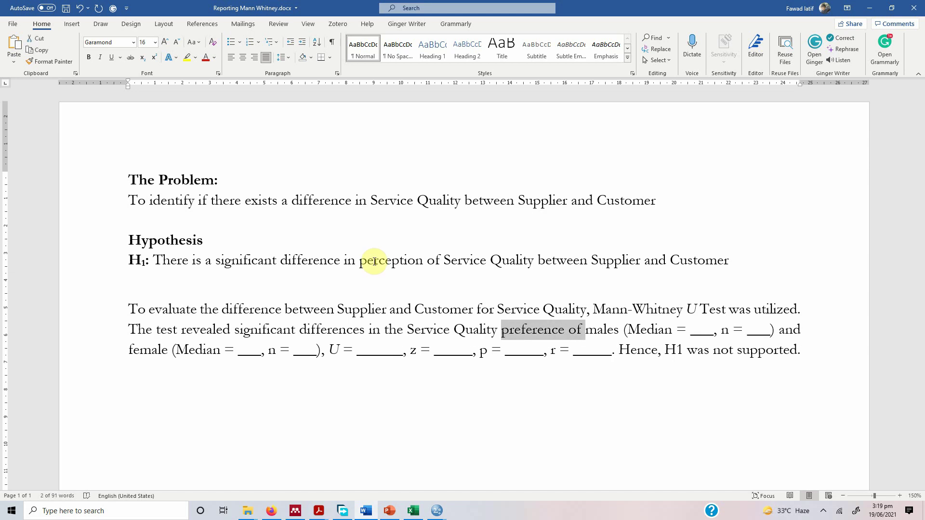
pyautogui.press('Delete')
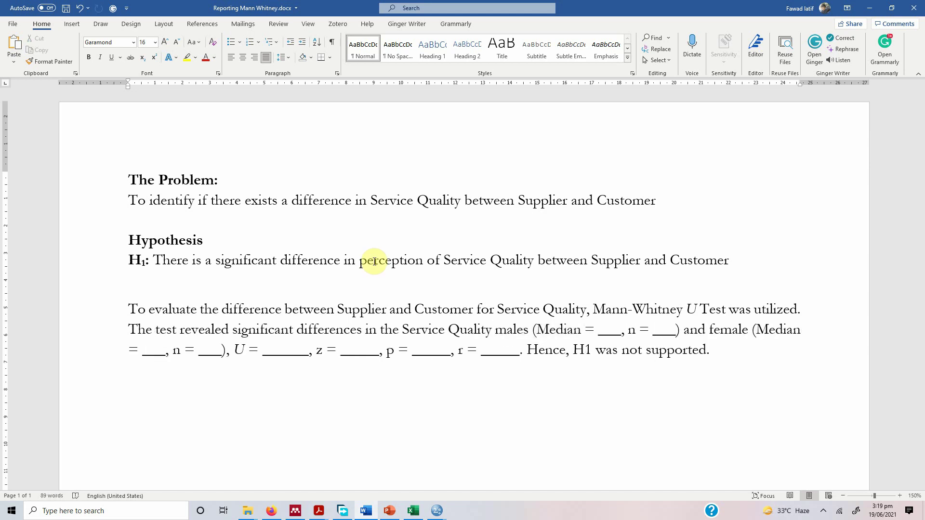
pyautogui.write('perceptio')
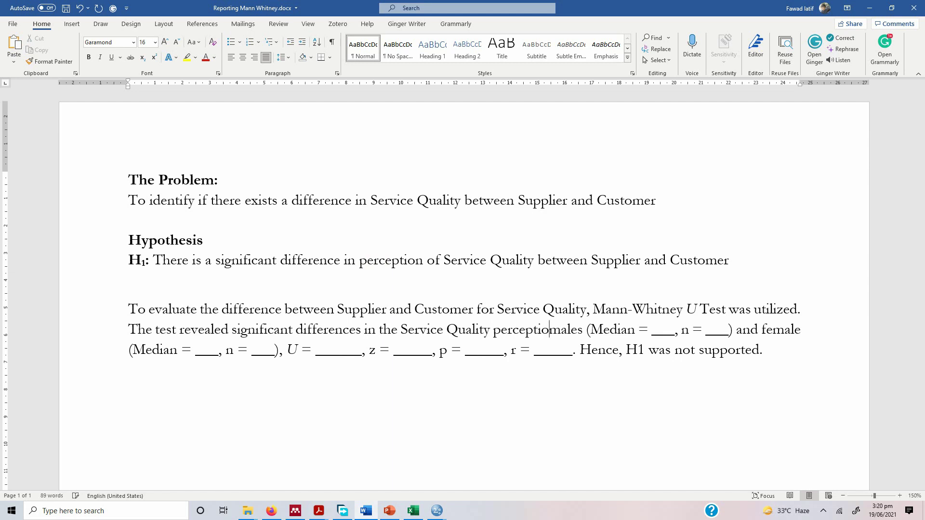
pyautogui.write('n ')
pyautogui.write('of SUppliers')
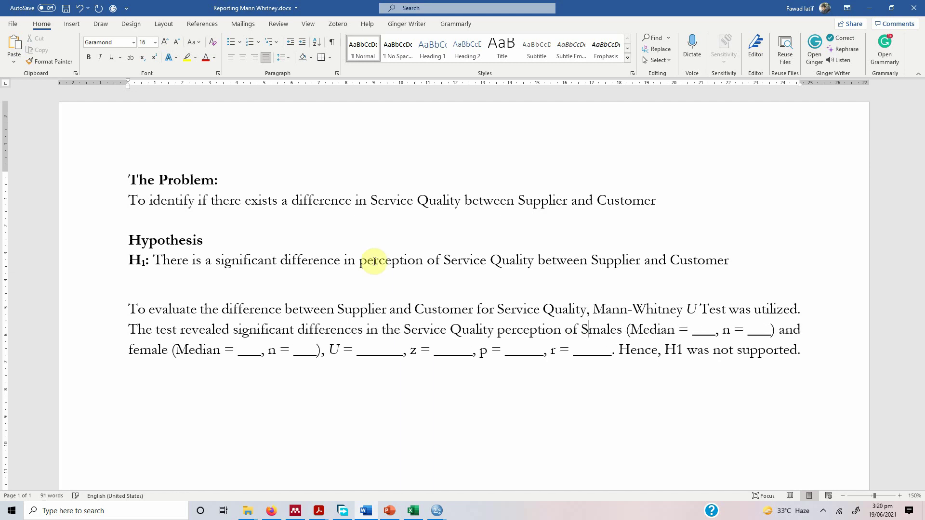
pyautogui.hotkey('shift', 'Right')
pyautogui.hotkey('shift', 'Right')
pyautogui.hotkey('shift', 'Right')
pyautogui.hotkey('shift', 'Right')
pyautogui.hotkey('shift', 'Right')
pyautogui.hotkey('shift', 'Right')
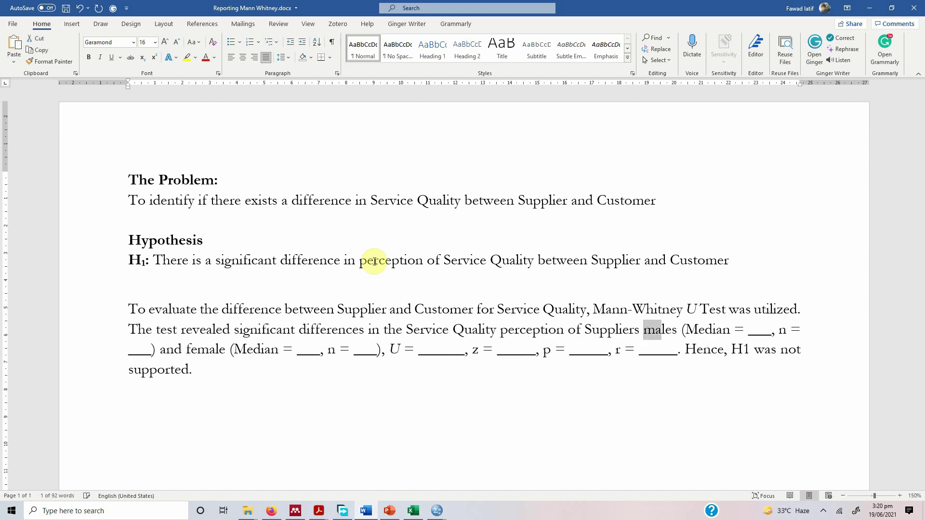
pyautogui.press('Delete')
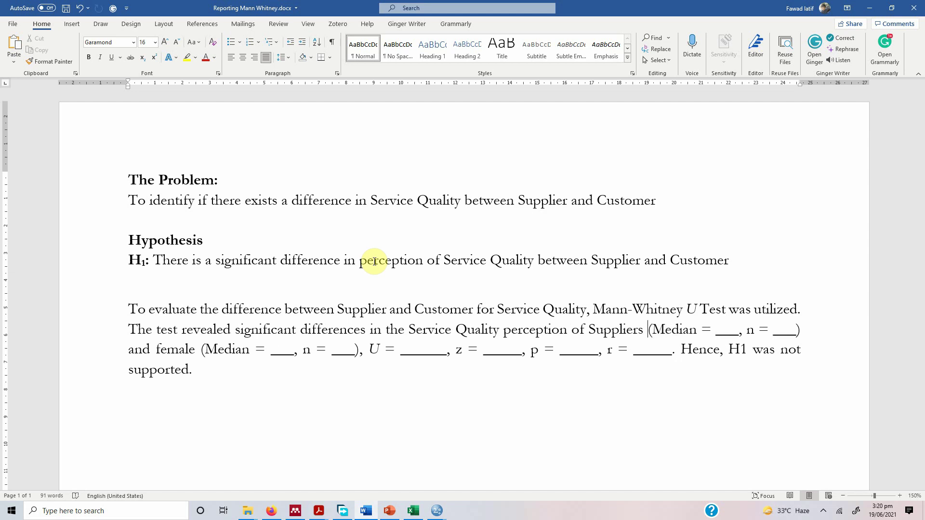
# Replace 'female' with 'Customer' and bring the SPSS output back to the front
pyautogui.click(156, 352)
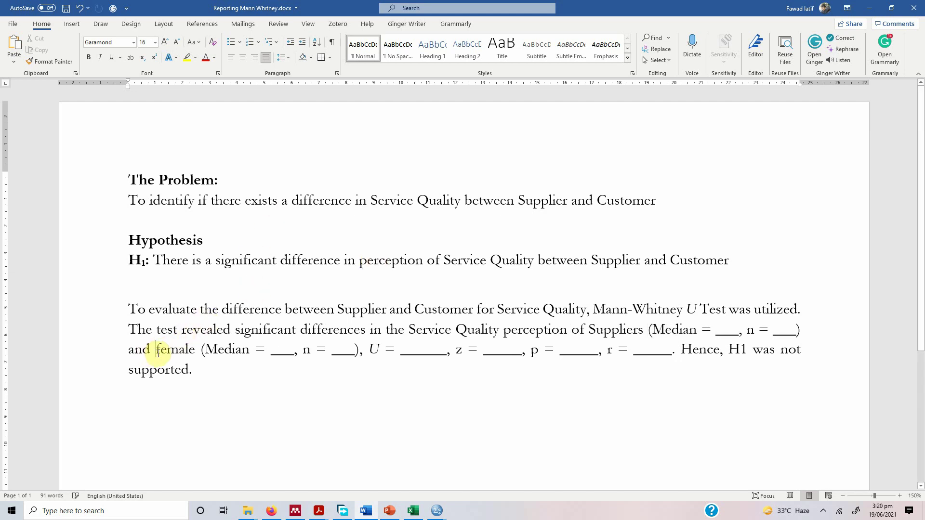
pyautogui.write('Customer')
pyautogui.hotkey('shift', 'Right')
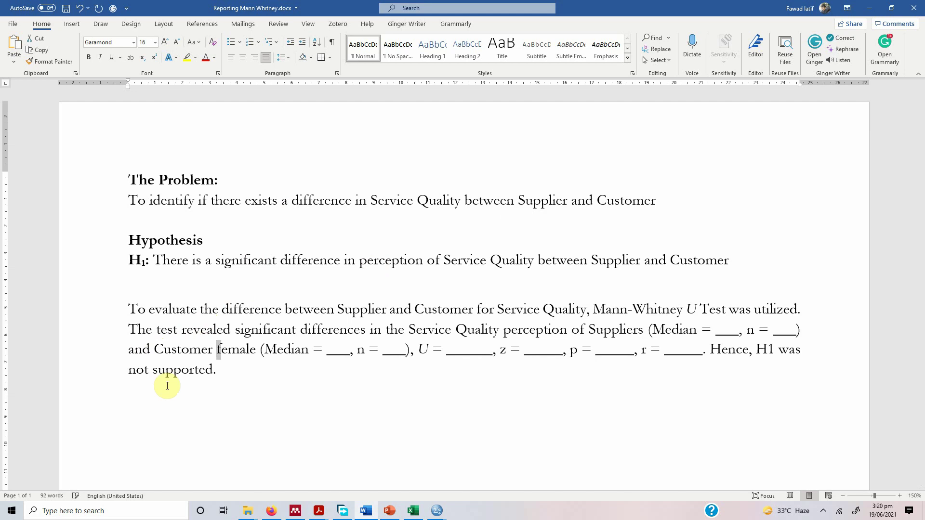
pyautogui.hotkey('shift', 'Right')
pyautogui.hotkey('shift', 'Right')
pyautogui.hotkey('shift', 'Right')
pyautogui.hotkey('shift', 'Right')
pyautogui.press('Delete')
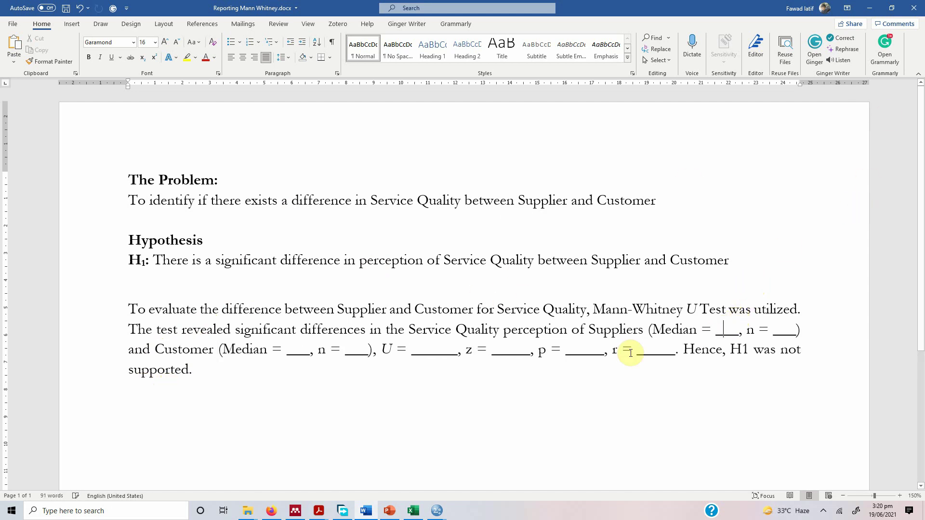
pyautogui.moveTo(440, 514)
pyautogui.click(470, 464)
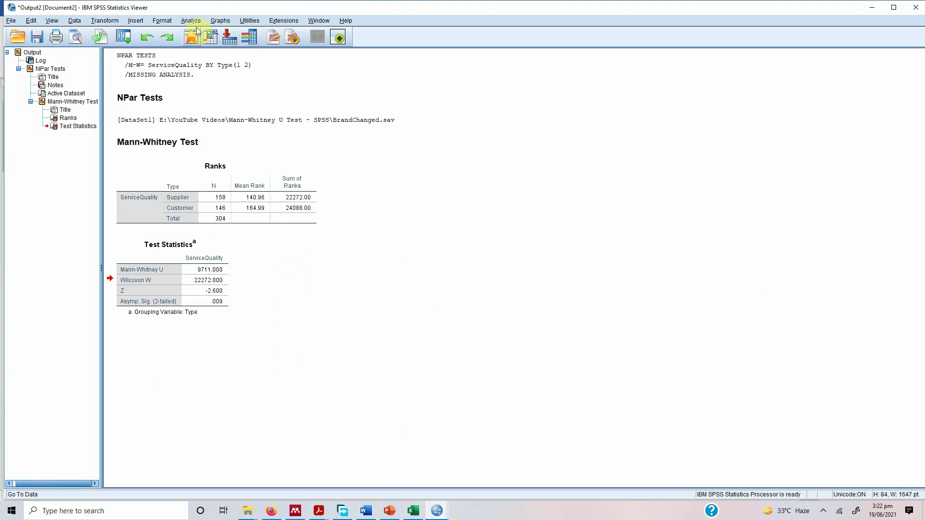
# Set up a Means analysis with ServiceQuality as dependent and Type as independent variable
pyautogui.click(191, 20)
pyautogui.moveTo(262, 85)
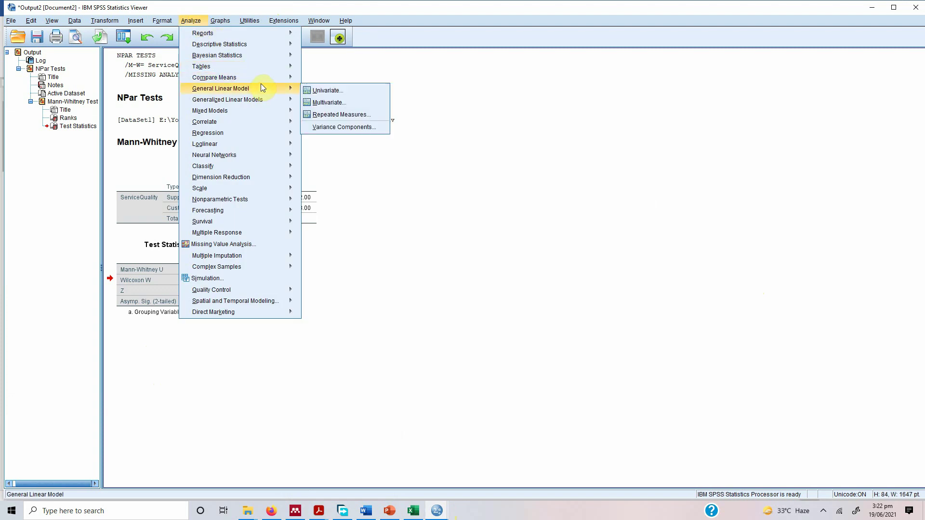
pyautogui.click(357, 80)
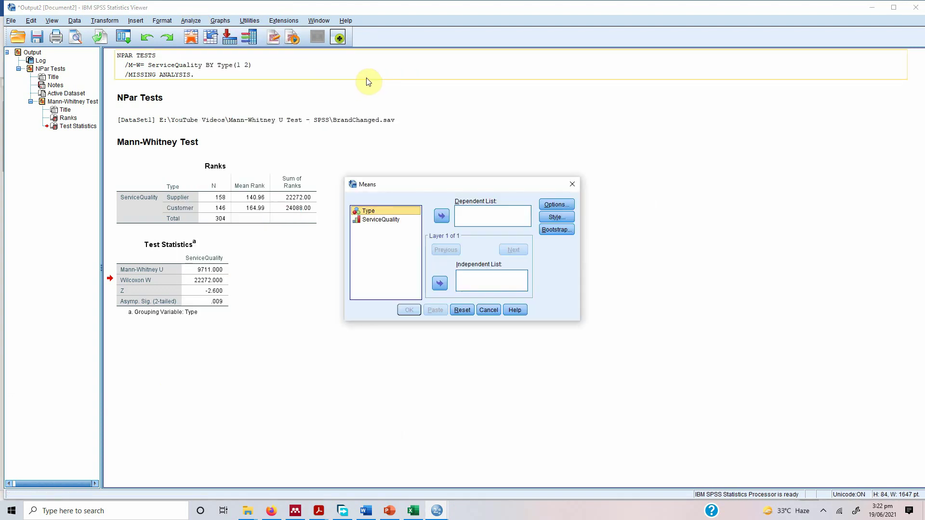
pyautogui.click(381, 220)
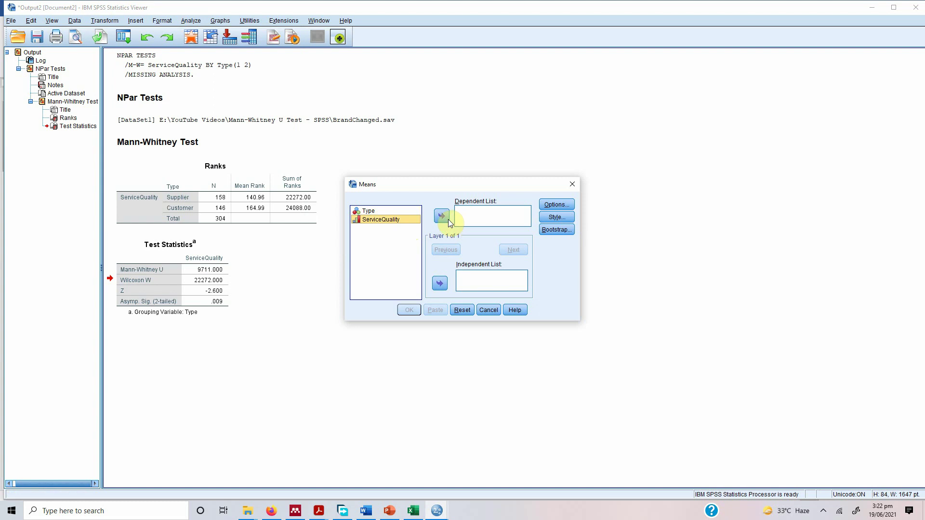
pyautogui.click(441, 216)
pyautogui.click(384, 216)
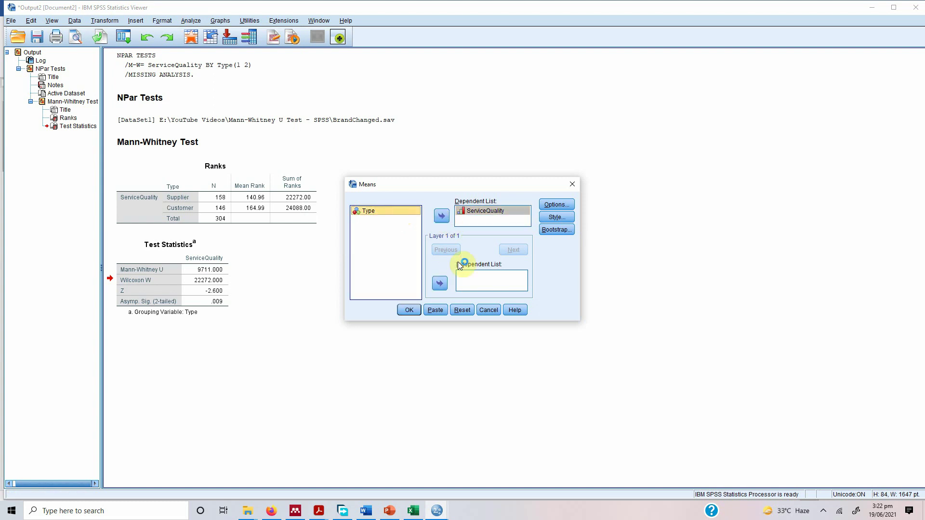
pyautogui.click(440, 284)
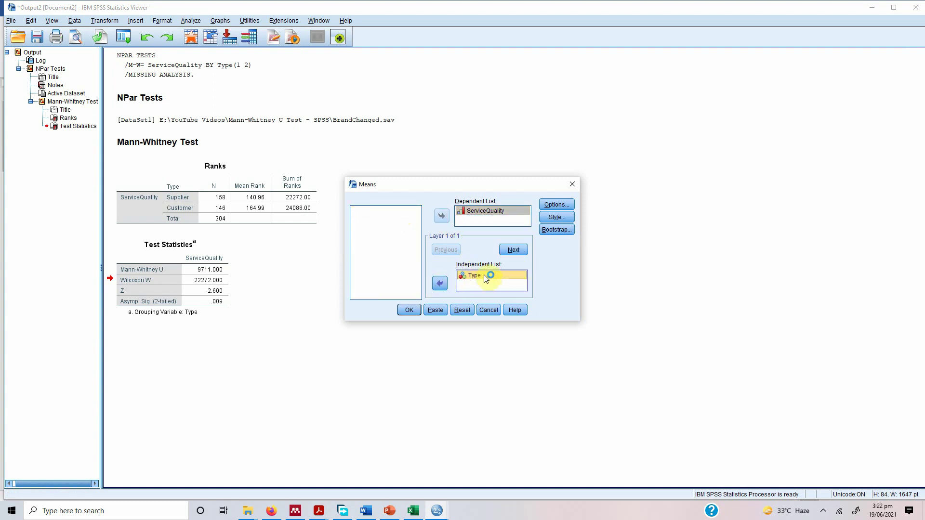
# Add Median to the Means statistics and run the report
pyautogui.click(558, 207)
pyautogui.click(427, 173)
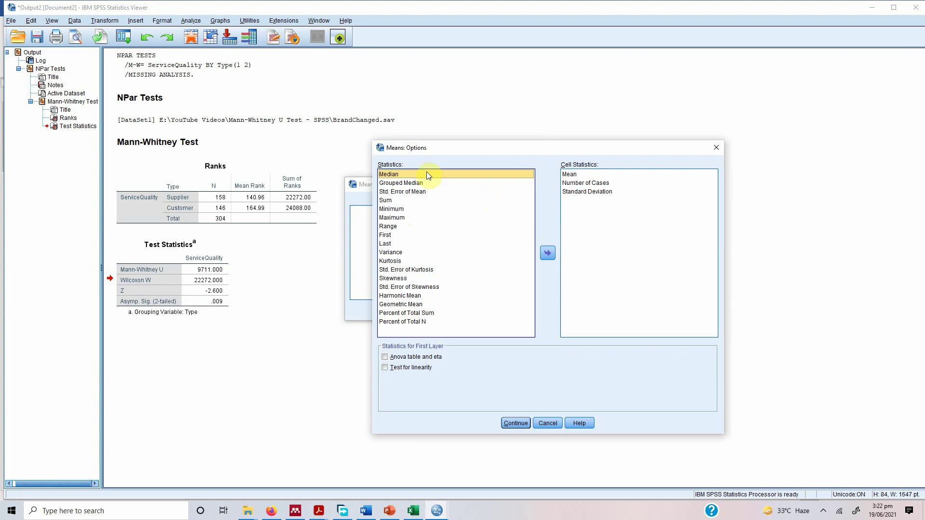
pyautogui.click(546, 255)
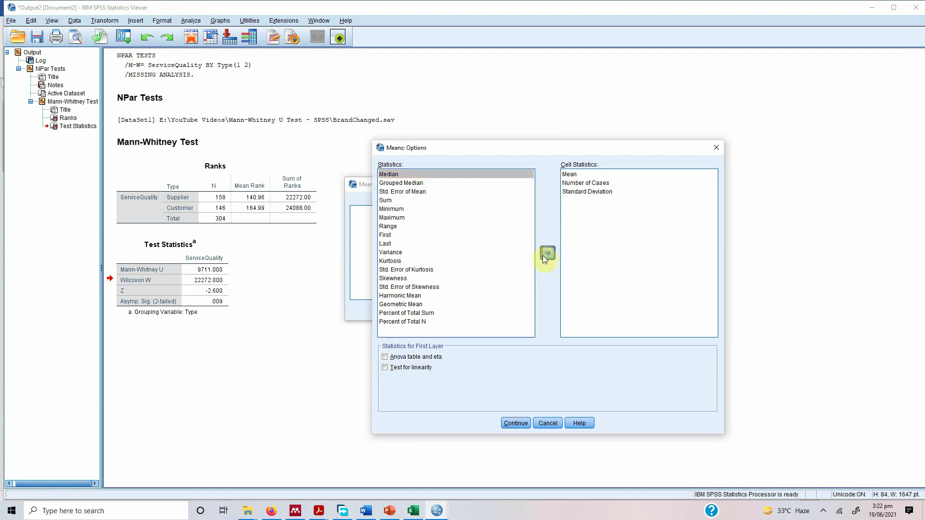
pyautogui.click(513, 423)
pyautogui.click(409, 311)
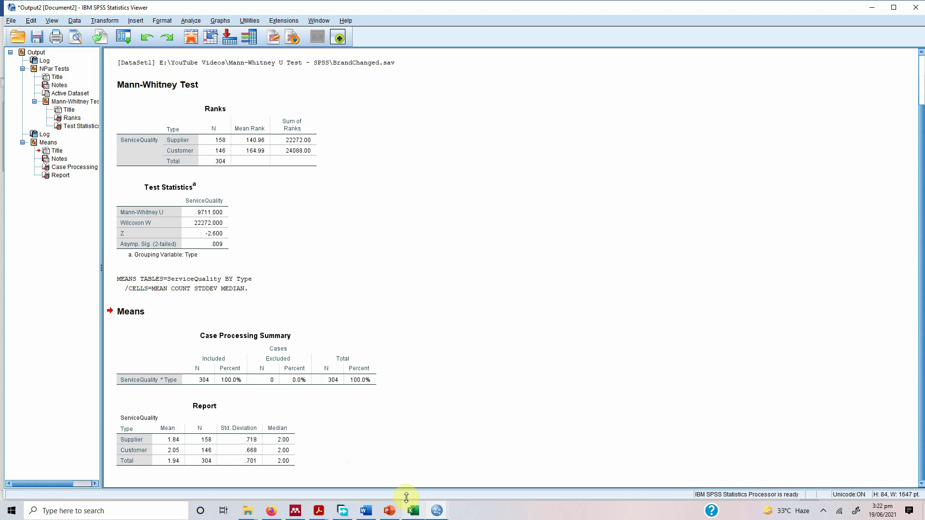
# Fill the Suppliers Median blank in the Word report with 2
pyautogui.click(367, 516)
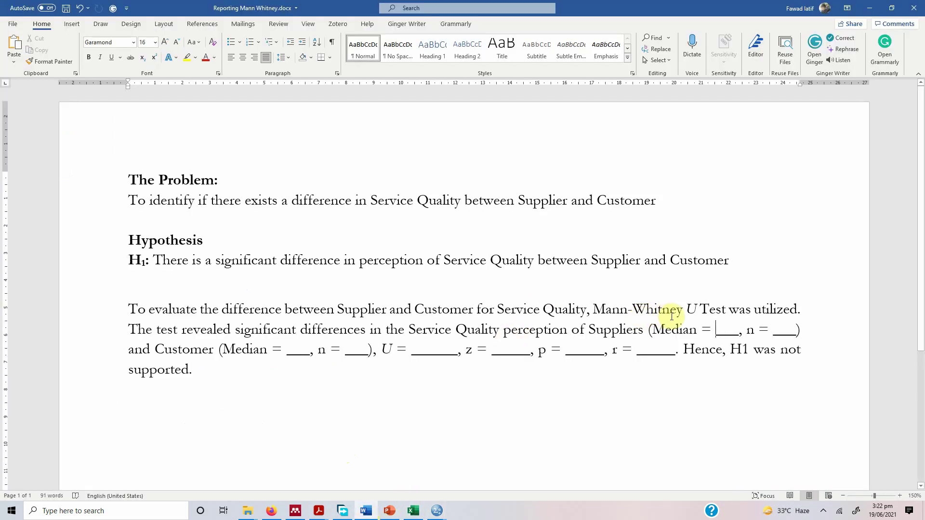
pyautogui.hotkey('shift', 'Right')
pyautogui.hotkey('shift', 'Right')
pyautogui.hotkey('shift', 'Right')
pyautogui.write('2')
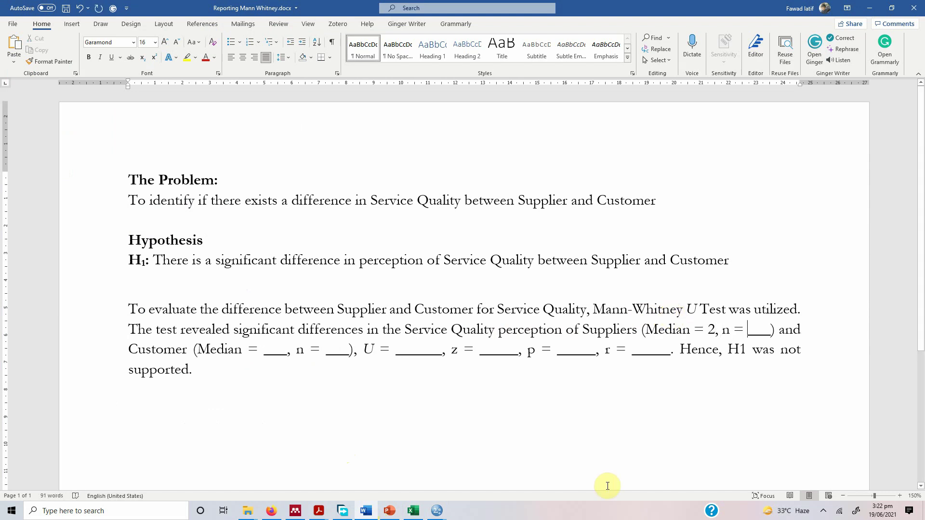
pyautogui.moveTo(437, 511)
pyautogui.click(498, 482)
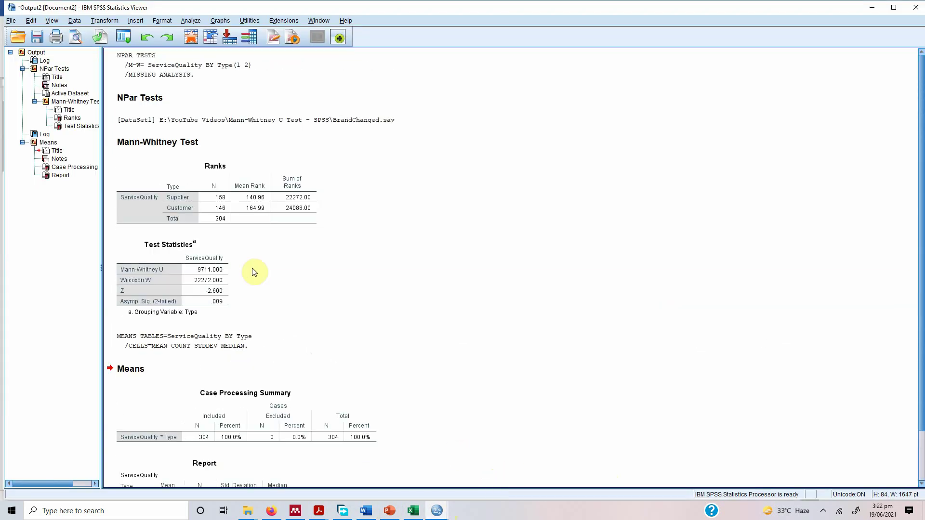
# Look up the group sizes in SPSS and enter n = 158 for Suppliers
pyautogui.click(231, 206)
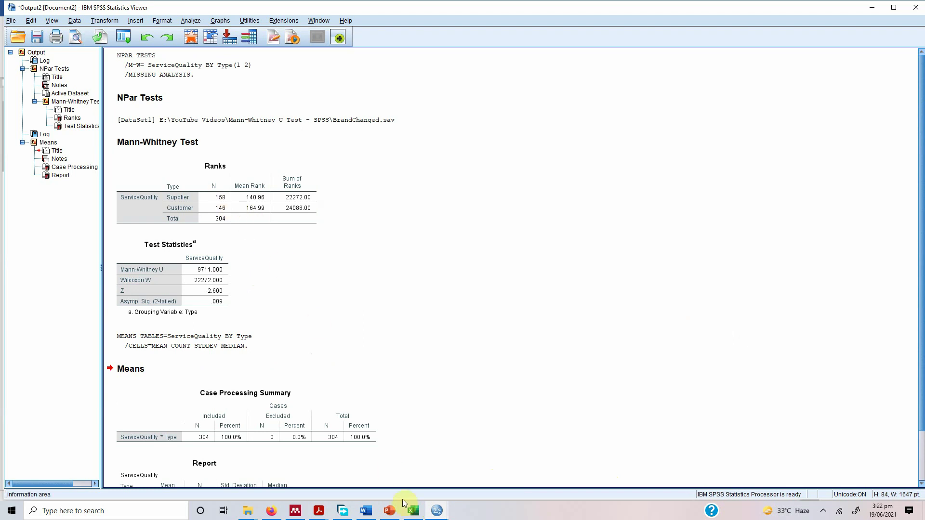
pyautogui.moveTo(377, 516)
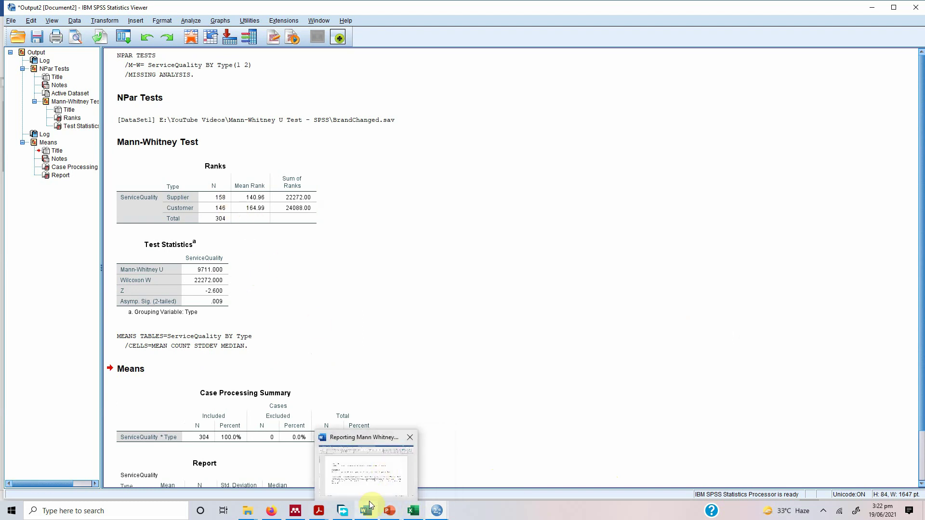
pyautogui.click(369, 474)
pyautogui.hotkey('shift', 'Right')
pyautogui.hotkey('shift', 'Right')
pyautogui.hotkey('shift', 'Right')
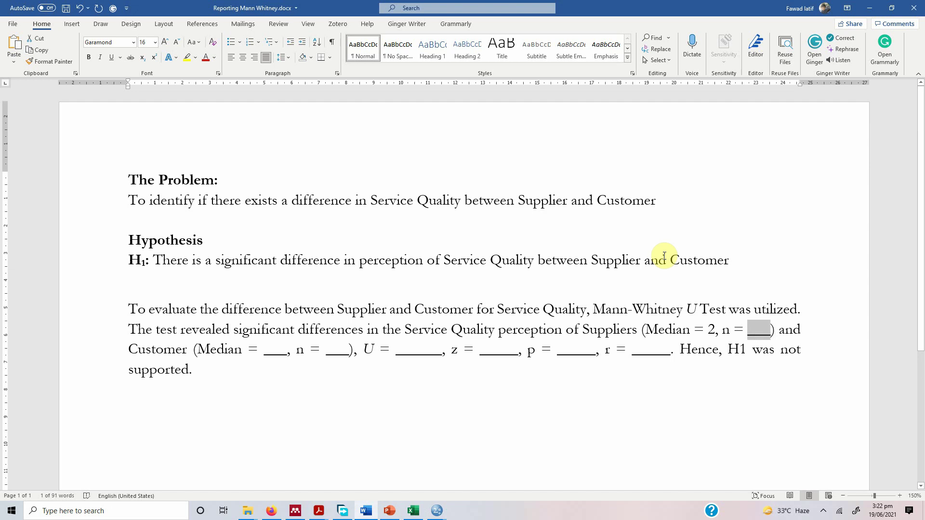
pyautogui.write('158')
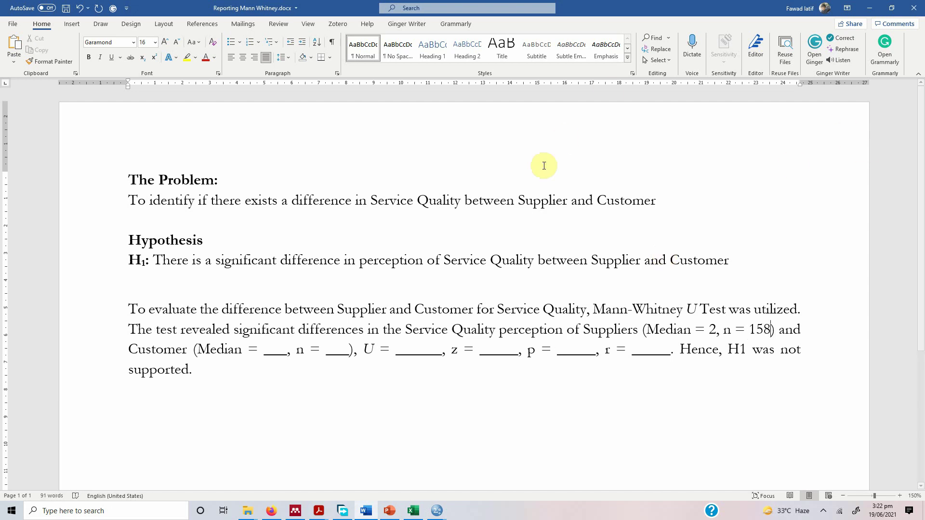
# Enter n = 146 and Median = 2 for Customer
pyautogui.click(328, 351)
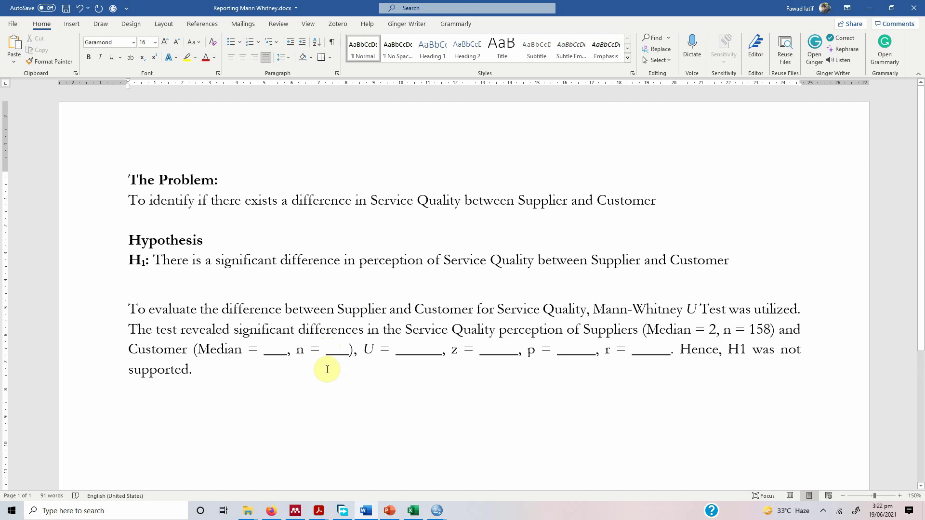
pyautogui.hotkey('shift', 'Right')
pyautogui.hotkey('shift', 'Right')
pyautogui.hotkey('shift', 'Right')
pyautogui.write('146')
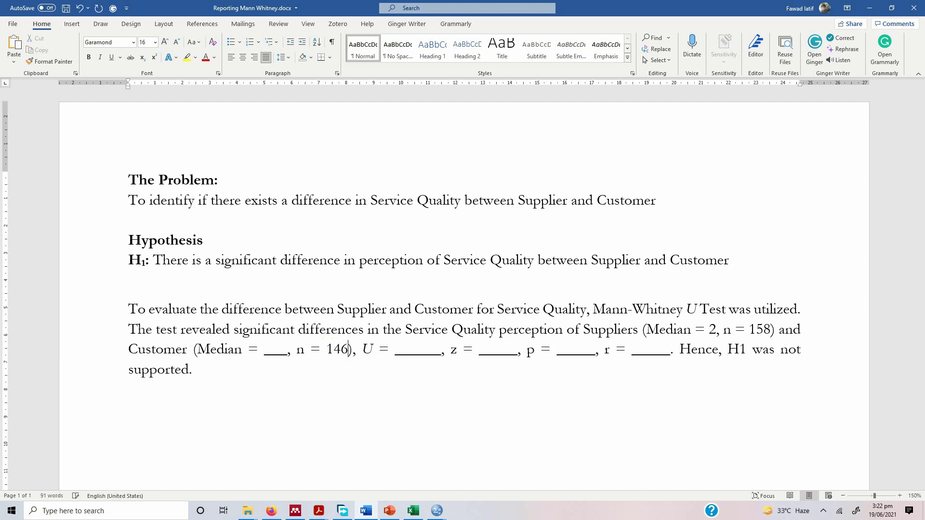
pyautogui.click(265, 350)
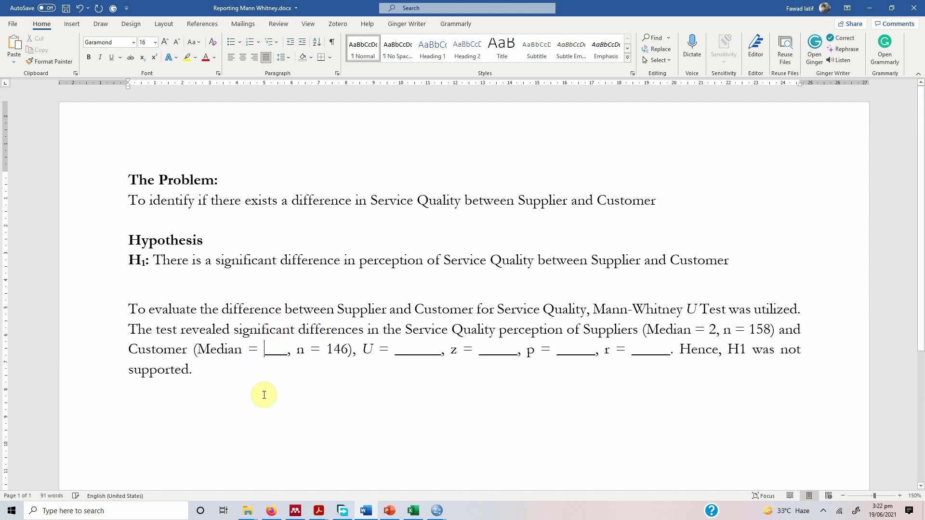
pyautogui.hotkey('shift', 'Right')
pyautogui.hotkey('shift', 'Right')
pyautogui.hotkey('shift', 'Right')
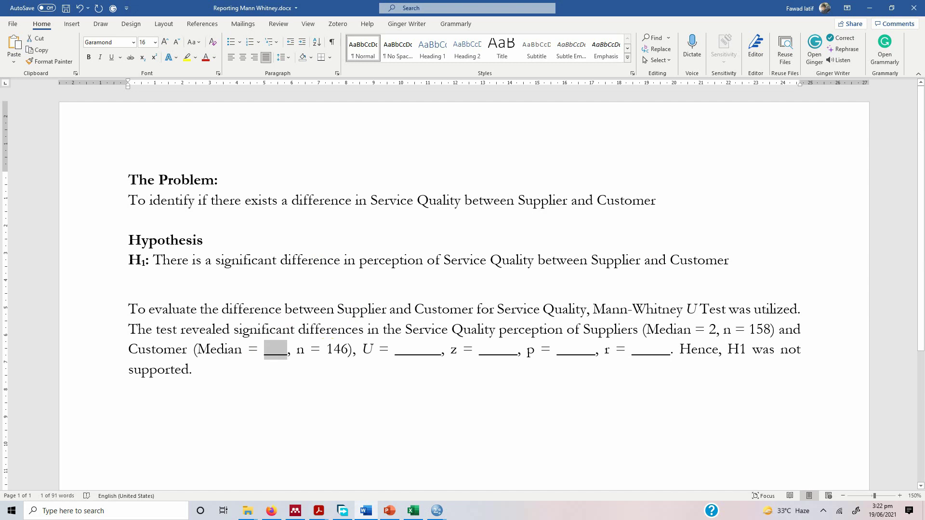
pyautogui.write('2')
pyautogui.click(357, 352)
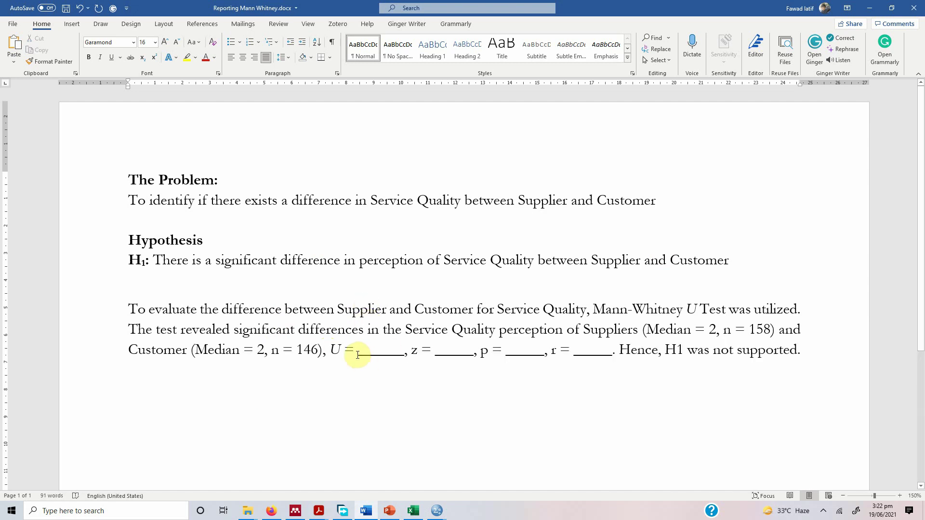
# Read the U value from the SPSS Test Statistics output, then return to the Word report
pyautogui.moveTo(437, 508)
pyautogui.click(452, 475)
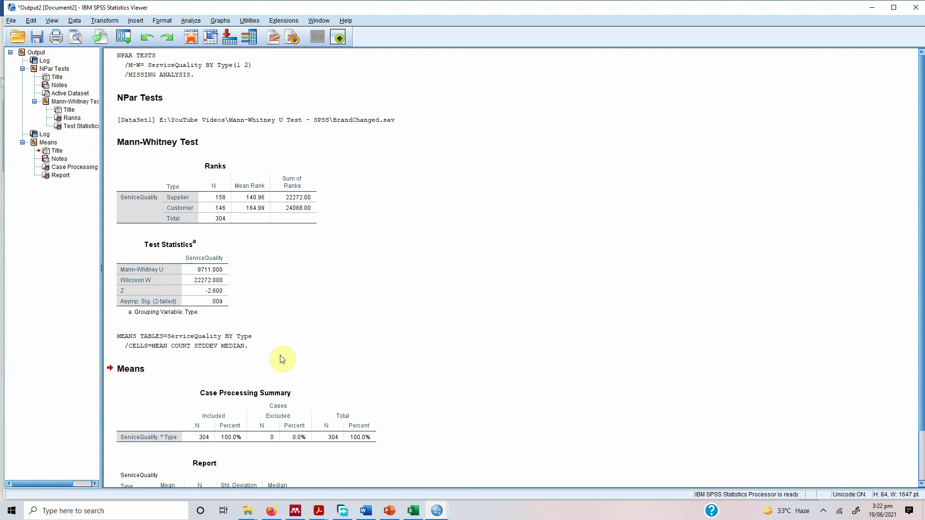
pyautogui.click(342, 454)
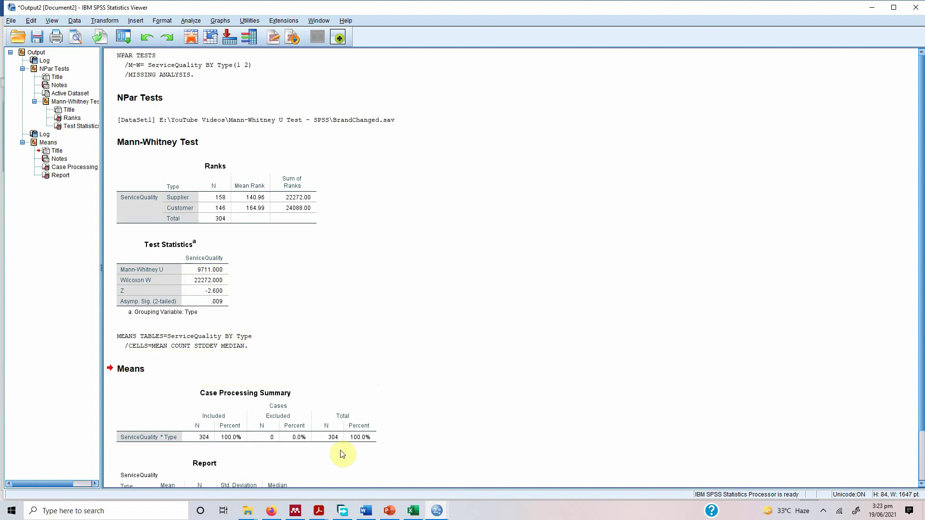
pyautogui.click(360, 503)
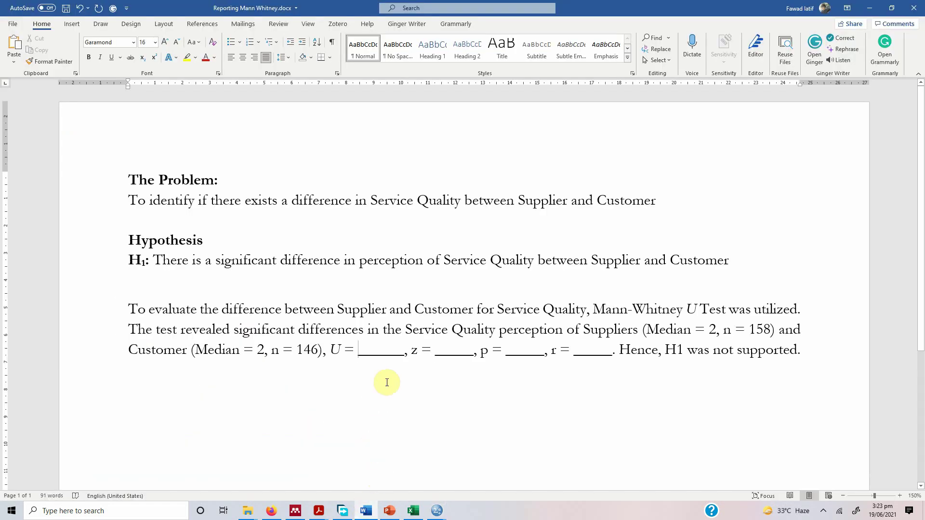
# Enter U = 9711 and a provisional .14 in the z blank, removing leftover underscores
pyautogui.write('9711')
pyautogui.hotkey('shift', 'Right')
pyautogui.hotkey('shift', 'Right')
pyautogui.hotkey('shift', 'Right')
pyautogui.hotkey('shift', 'Right')
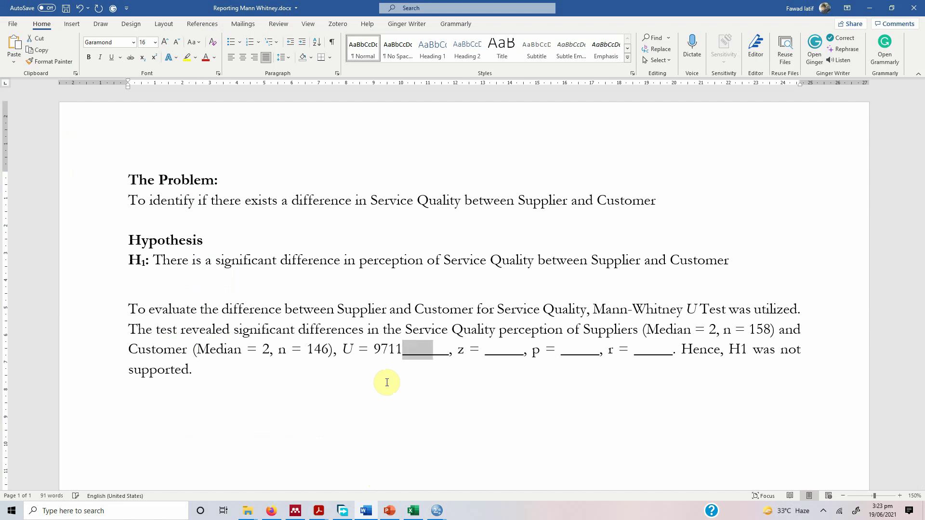
pyautogui.press('Delete')
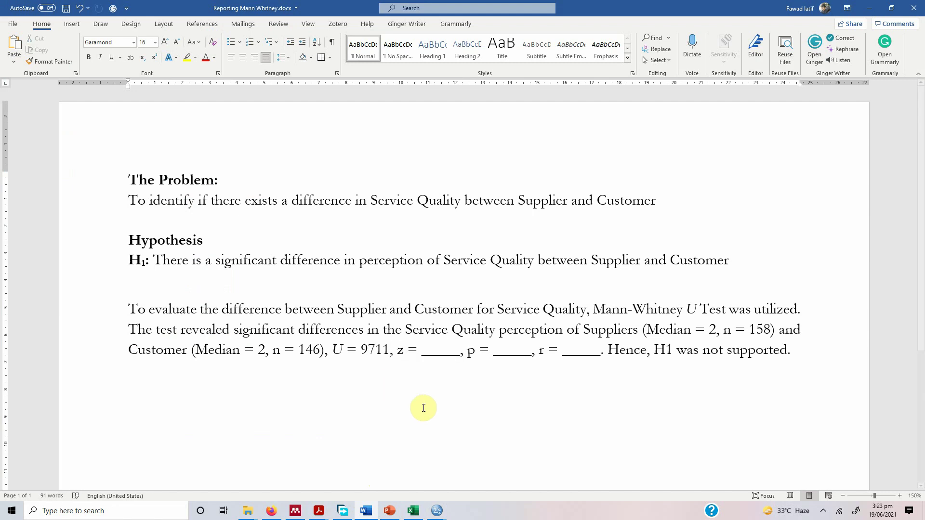
pyautogui.click(421, 349)
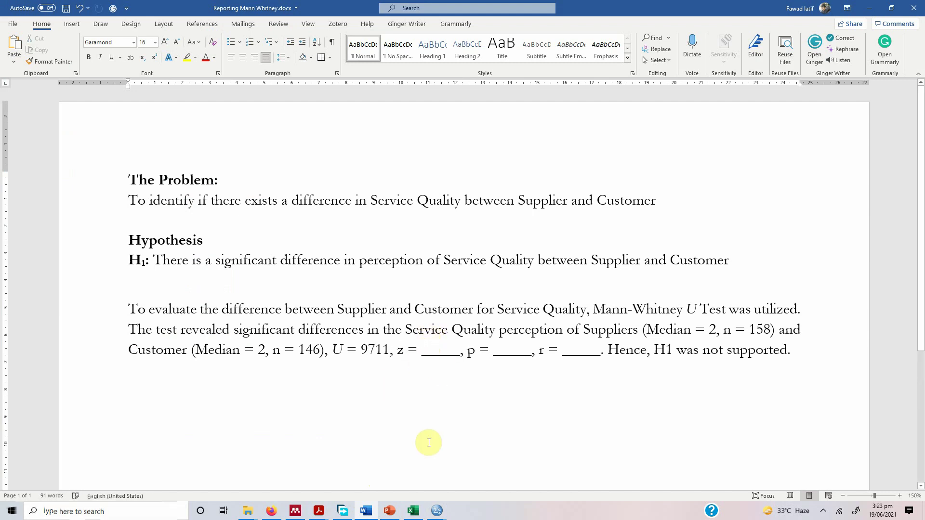
pyautogui.write('.14')
pyautogui.hotkey('shift', 'Right')
pyautogui.hotkey('shift', 'Right')
pyautogui.hotkey('shift', 'Right')
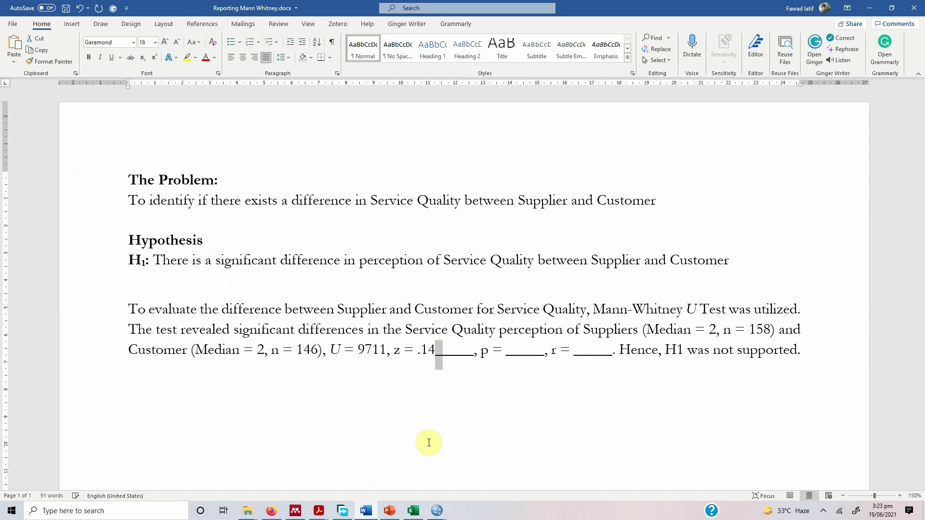
pyautogui.hotkey('shift', 'Right')
pyautogui.press('Delete')
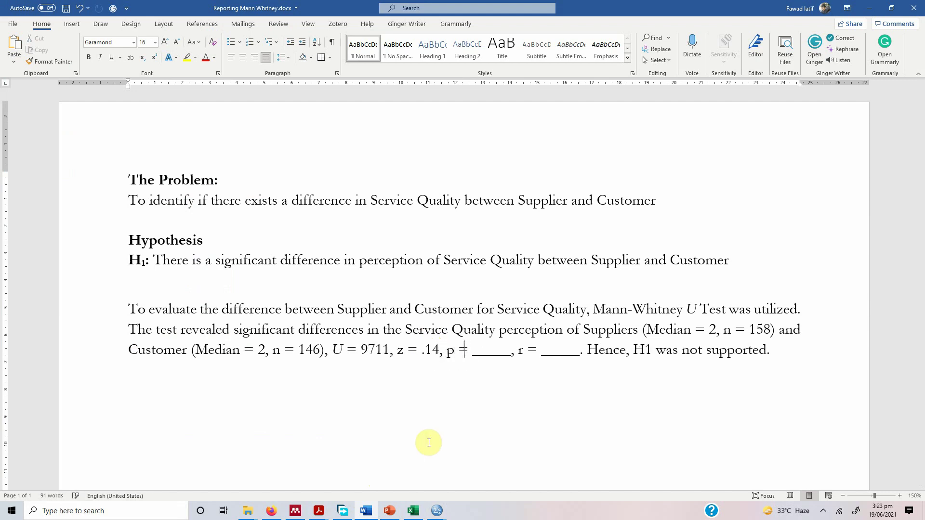
# Fill in p = .009 and r = .14, deleting the leftover blank underscores
pyautogui.write('.009')
pyautogui.hotkey('shift', 'Right')
pyautogui.hotkey('shift', 'Right')
pyautogui.hotkey('shift', 'Right')
pyautogui.hotkey('shift', 'Right')
pyautogui.hotkey('shift', 'Right')
pyautogui.hotkey('shift', 'Right')
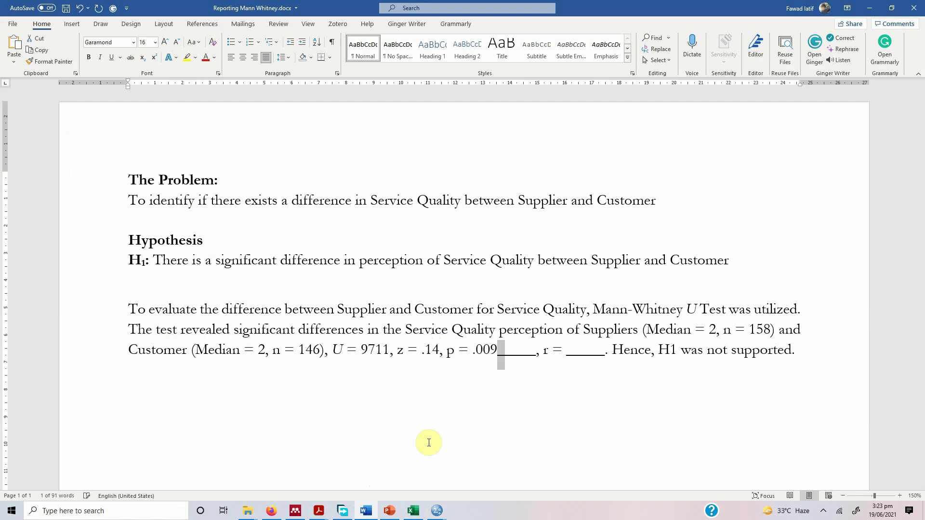
pyautogui.press('Delete')
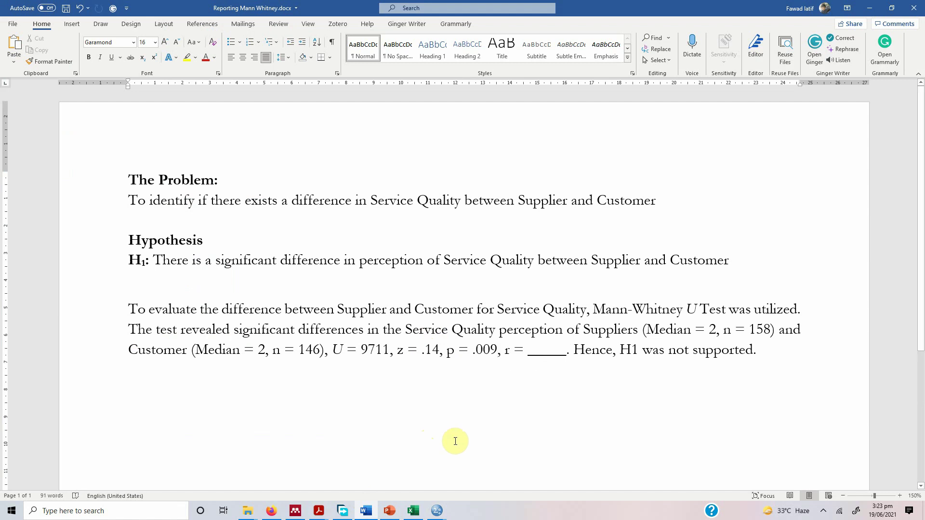
pyautogui.click(528, 350)
pyautogui.write('.14')
pyautogui.hotkey('shift', 'Right')
pyautogui.hotkey('shift', 'Right')
pyautogui.hotkey('shift', 'Right')
pyautogui.hotkey('shift', 'Right')
pyautogui.hotkey('shift', 'Right')
pyautogui.hotkey('shift', 'Right')
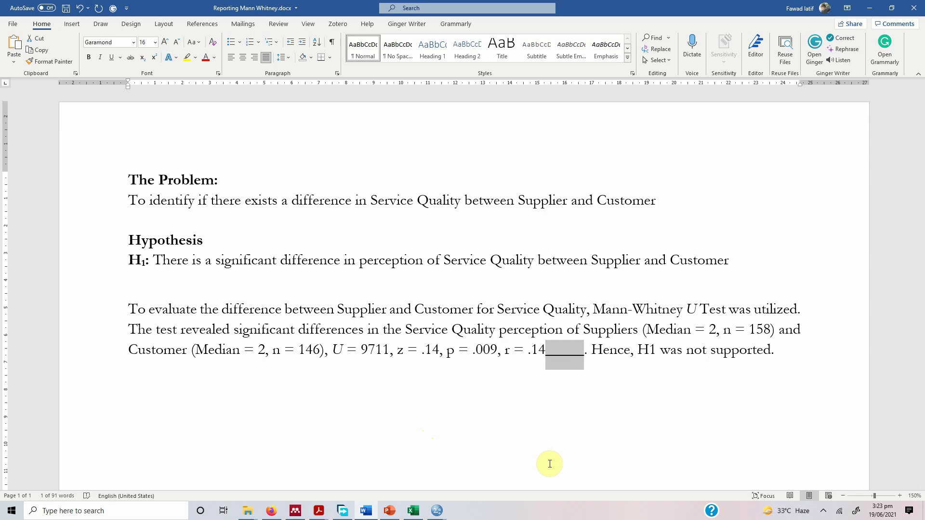
pyautogui.press('Delete')
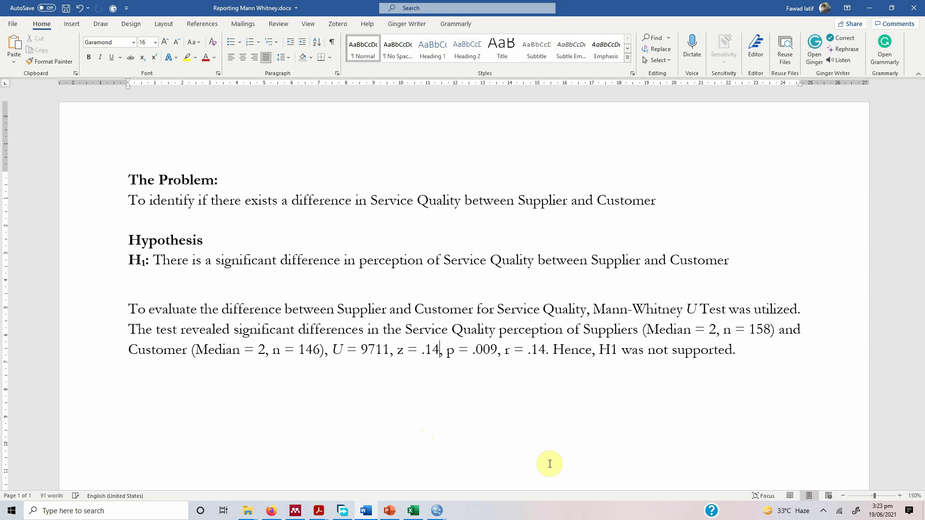
# Correct z to 2.600 and delete 'not' so the conclusion reads H1 was supported
pyautogui.write('2.60')
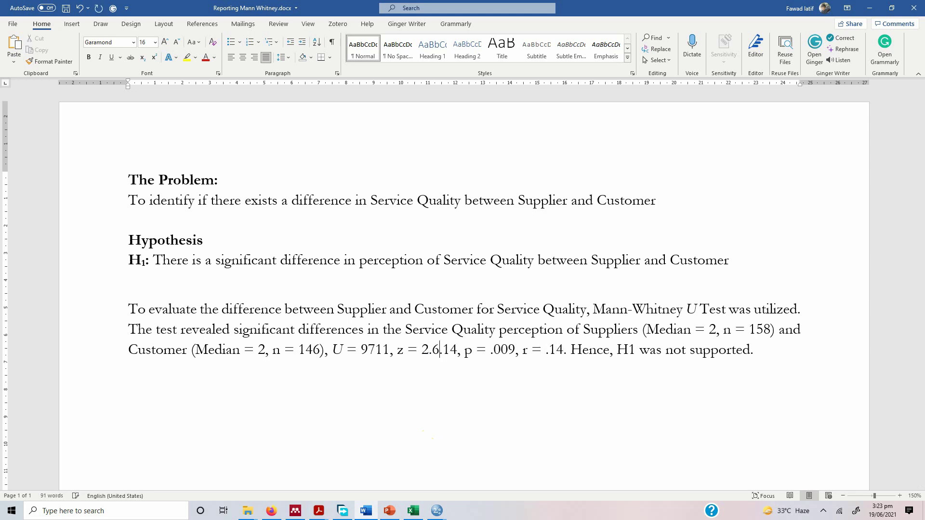
pyautogui.write('0')
pyautogui.hotkey('shift', 'Right')
pyautogui.hotkey('shift', 'Right')
pyautogui.hotkey('shift', 'Right')
pyautogui.press('Delete')
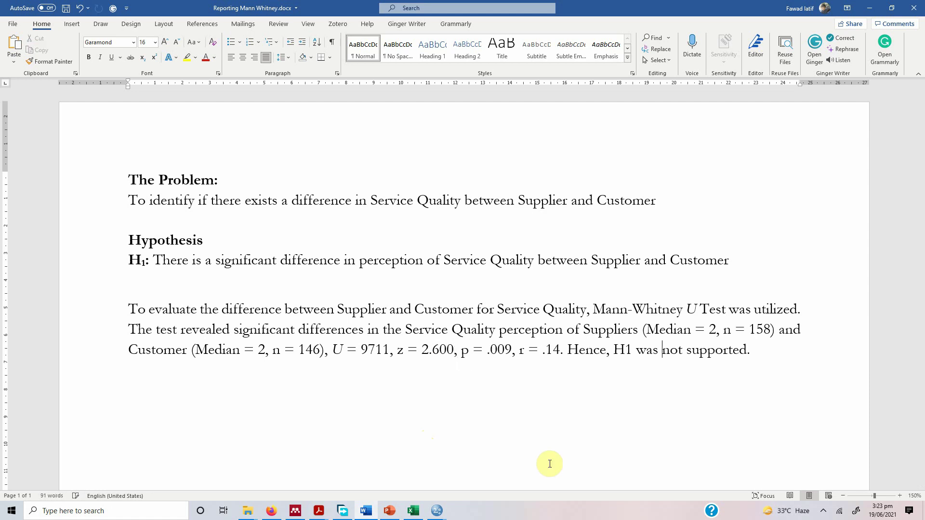
pyautogui.hotkey('shift', 'Right')
pyautogui.hotkey('shift', 'Right')
pyautogui.hotkey('shift', 'Right')
pyautogui.hotkey('shift', 'Right')
pyautogui.press('Delete')
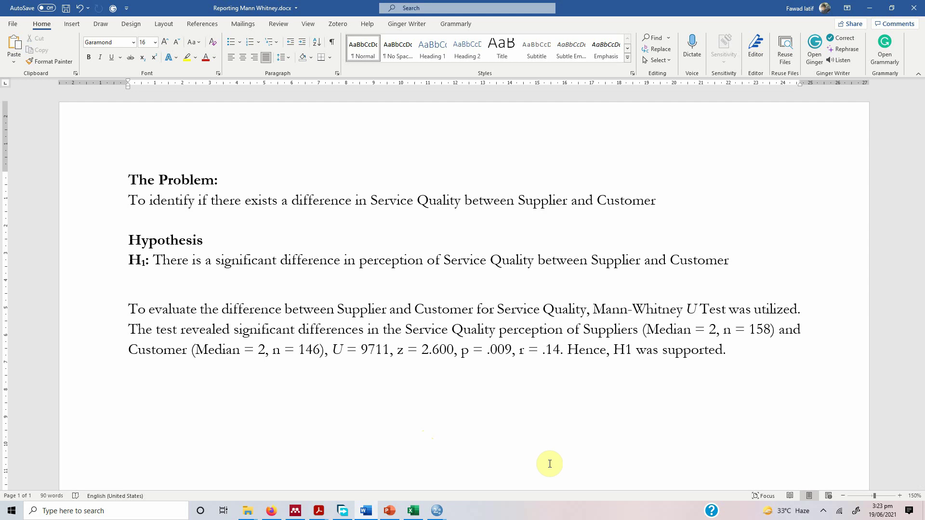
pyautogui.doubleClick(490, 353)
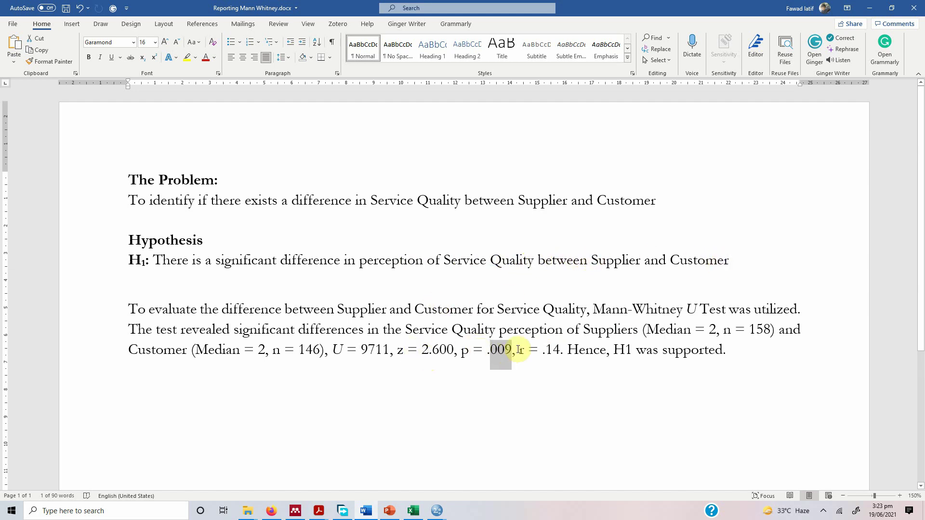
pyautogui.moveTo(521, 350); pyautogui.dragTo(557, 352)
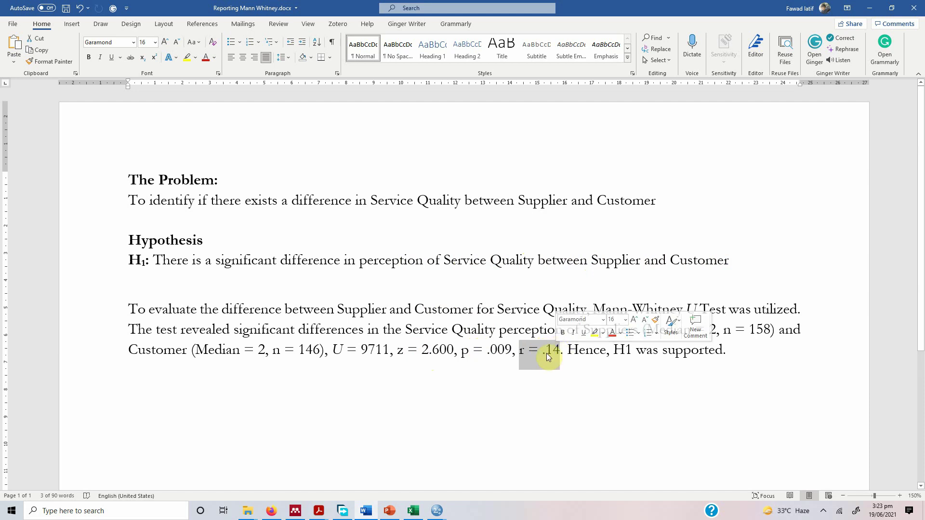
pyautogui.click(547, 356)
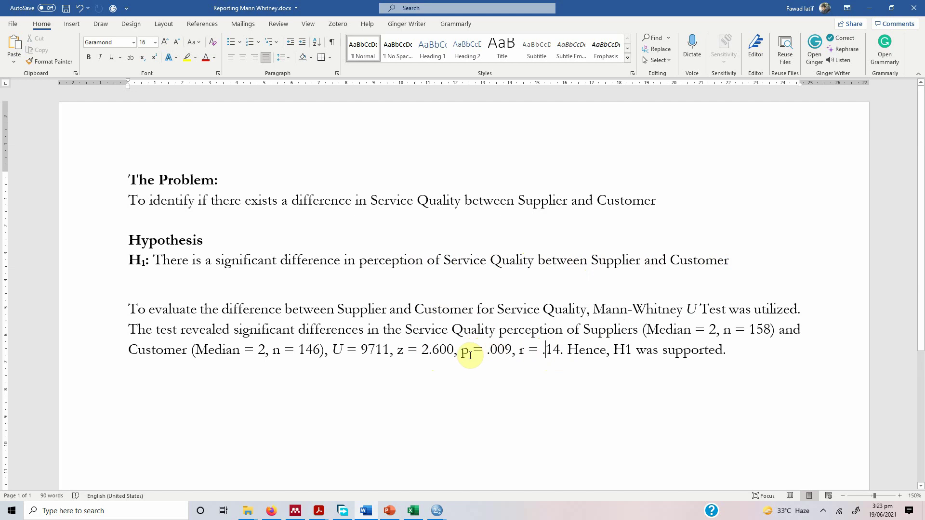